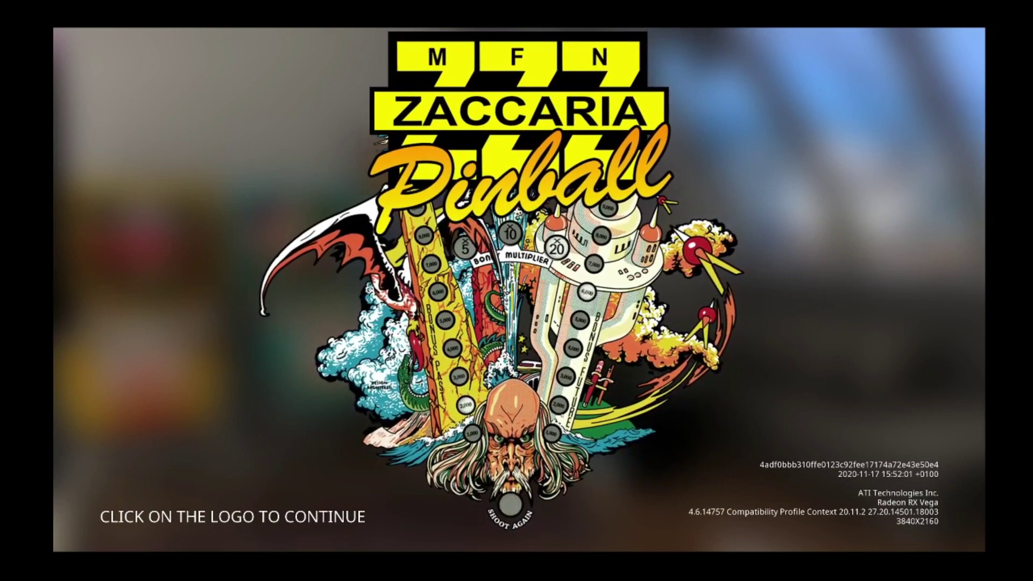
- Enter Zaccaria Pinball, browse the Deluxe tables, start a game on Strike Deluxe and launch the ball
{"action": "left_click", "coordinate": [560, 415]}
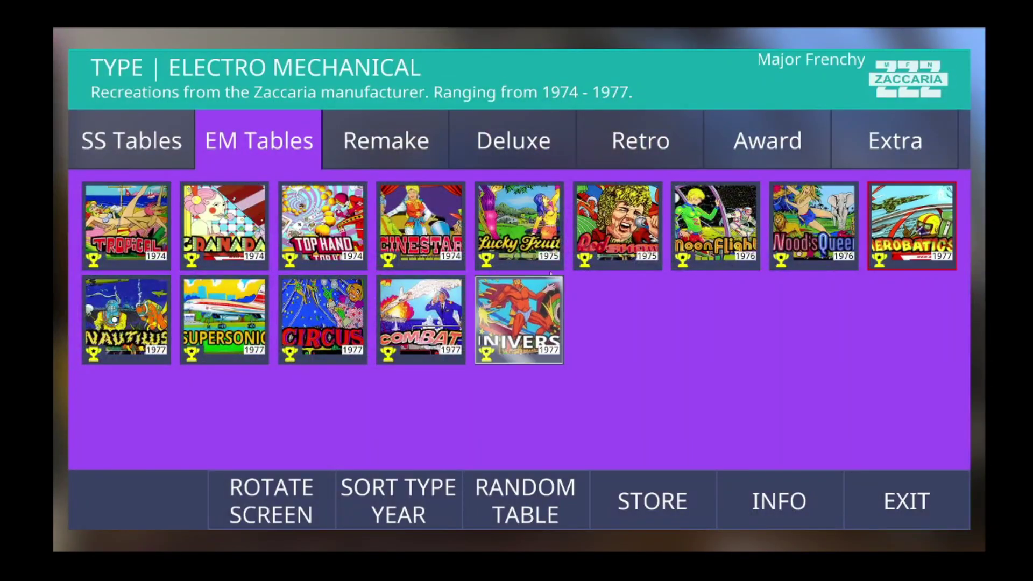
{"action": "left_click", "coordinate": [514, 163]}
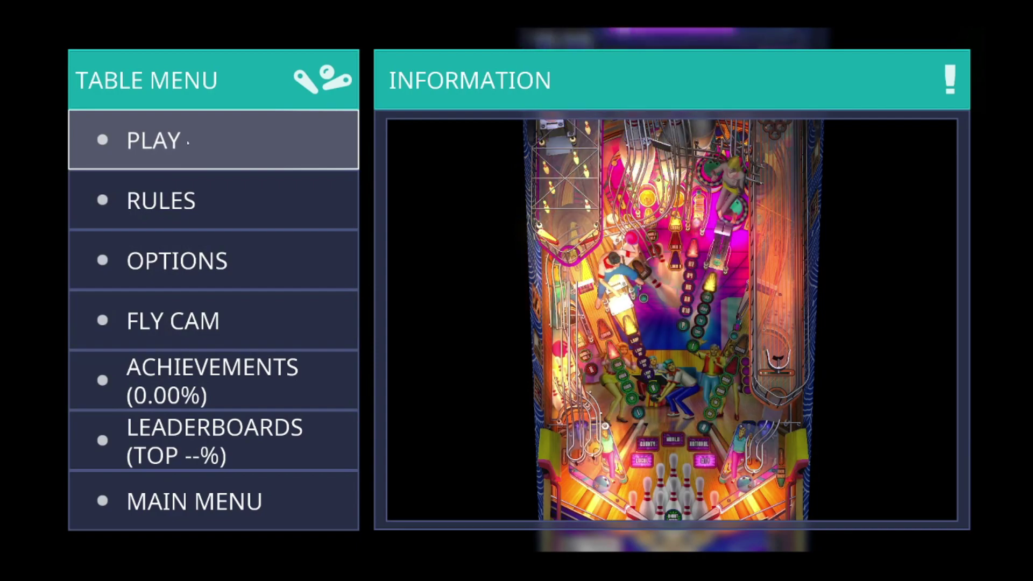
{"action": "left_click", "coordinate": [327, 130]}
{"action": "left_click", "coordinate": [327, 130]}
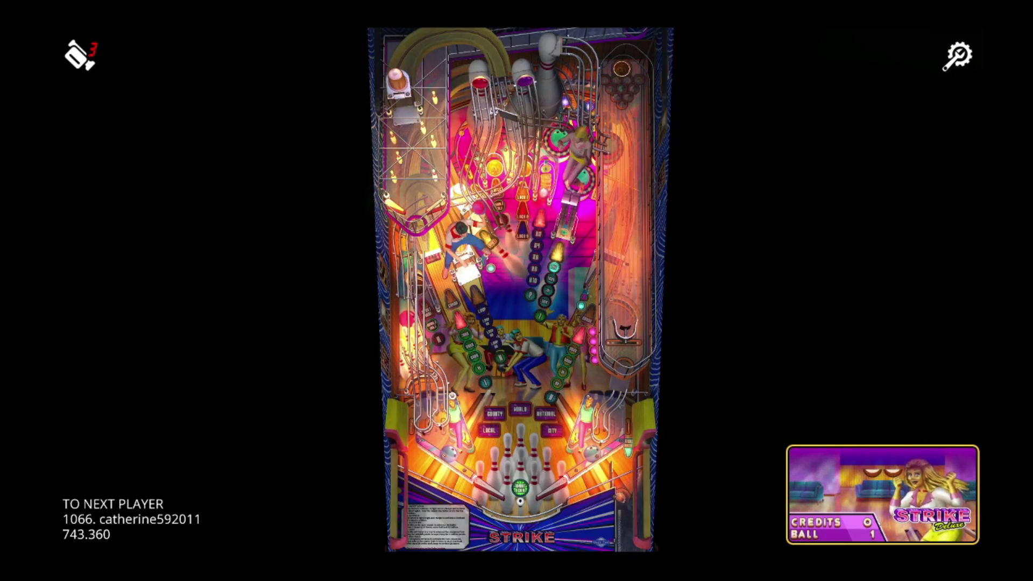
{"action": "key", "text": "space"}
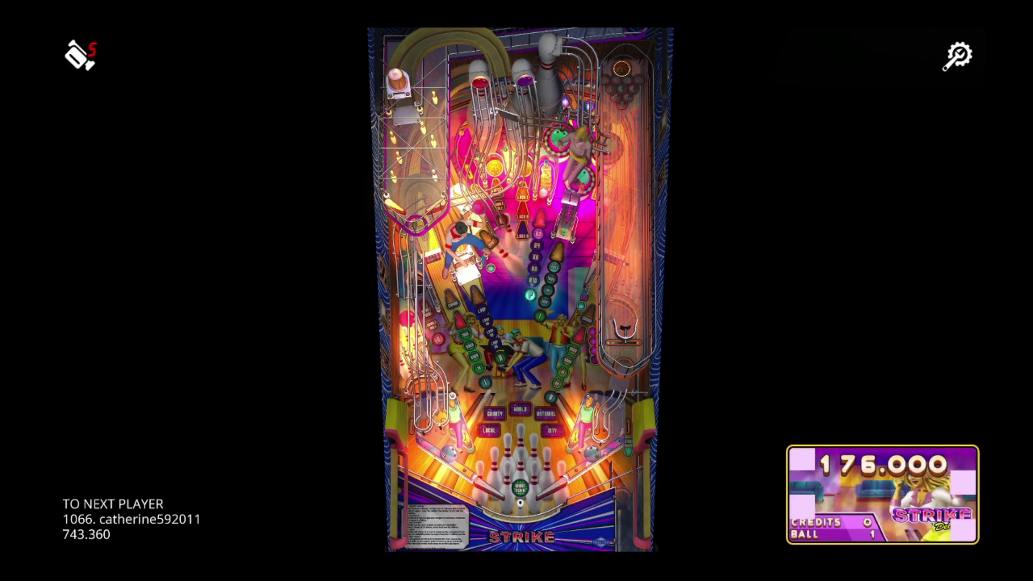
- Leave the Strike Deluxe game for the main menu and exit Zaccaria Pinball
{"action": "key", "text": "Escape"}
{"action": "key", "text": "Up"}
{"action": "key", "text": "Return"}
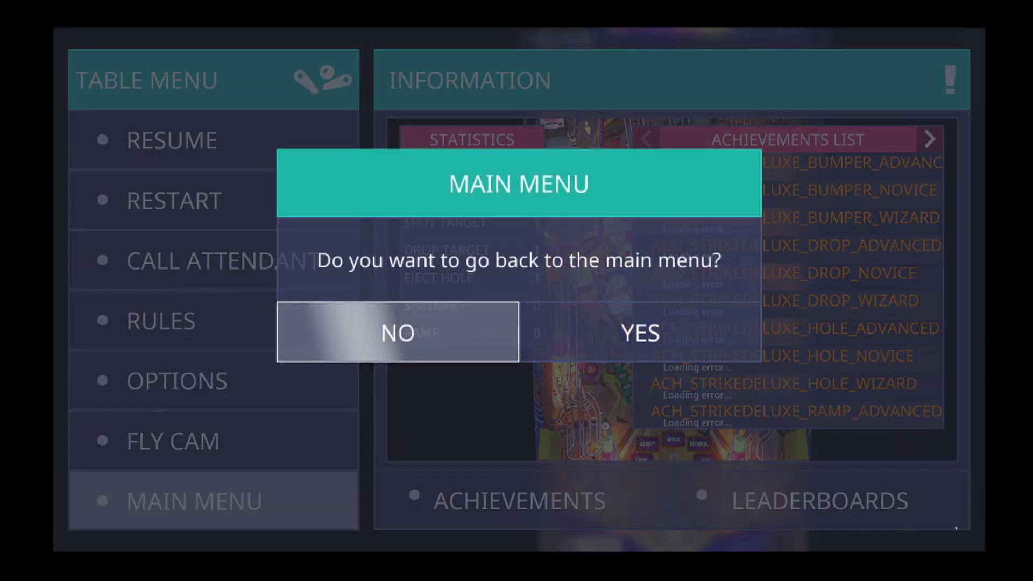
{"action": "key", "text": "Right"}
{"action": "key", "text": "Return"}
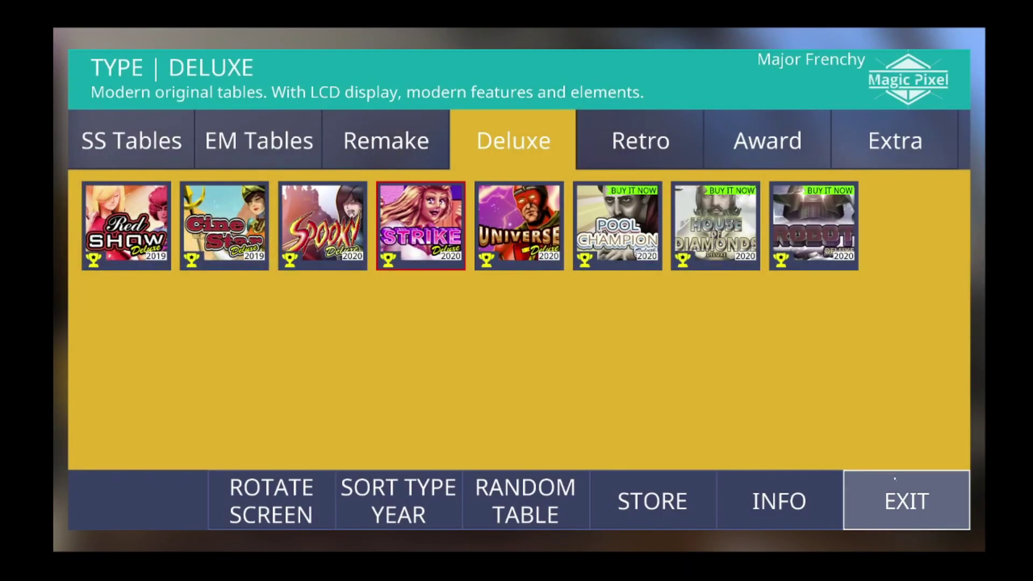
{"action": "left_click", "coordinate": [896, 521]}
{"action": "key", "text": "Right"}
{"action": "key", "text": "Return"}
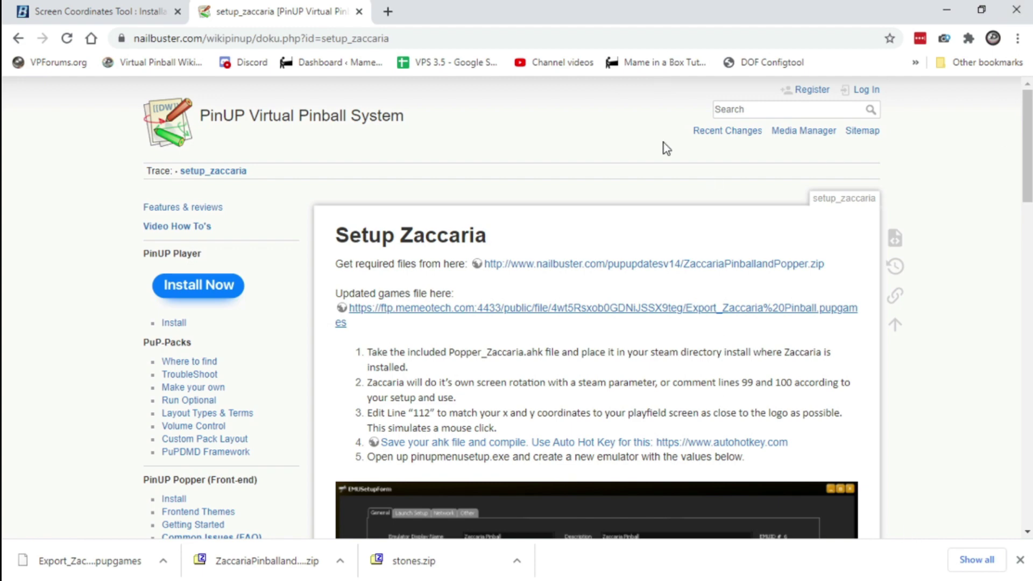
- In Chrome, examine the Setup Zaccaria wiki page for its required file links, numbered setup instructions and emulator settings
{"action": "scroll", "coordinate": [554, 343], "scroll_direction": "down", "scroll_amount": 1}
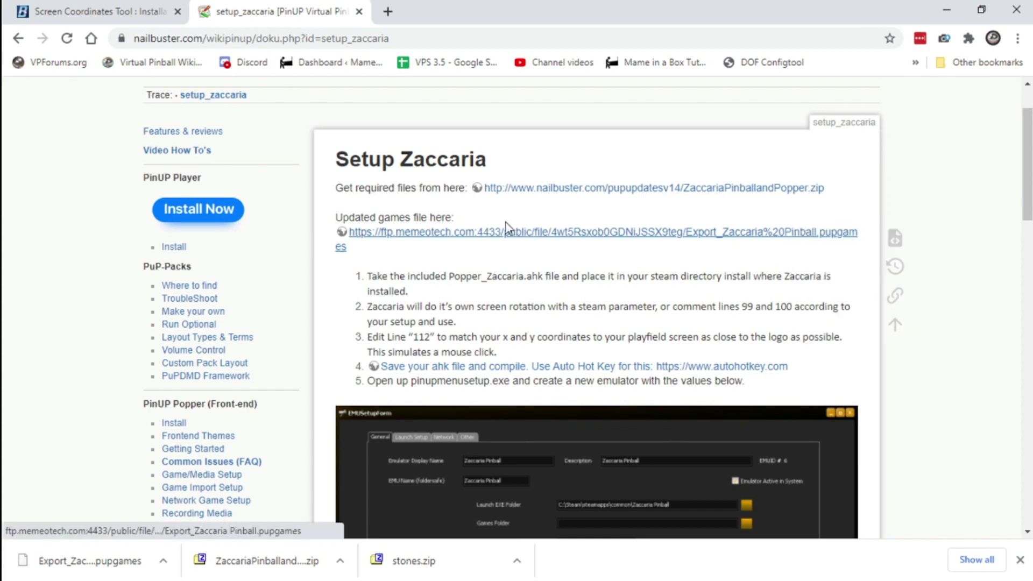
{"action": "scroll", "coordinate": [749, 305], "scroll_direction": "down", "scroll_amount": 2}
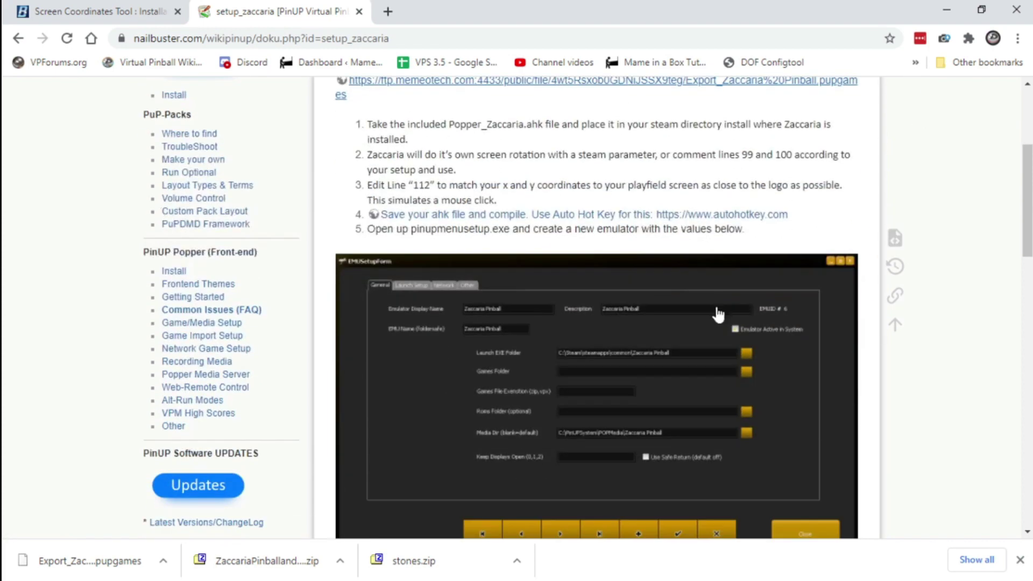
{"action": "scroll", "coordinate": [718, 314], "scroll_direction": "up", "scroll_amount": 1}
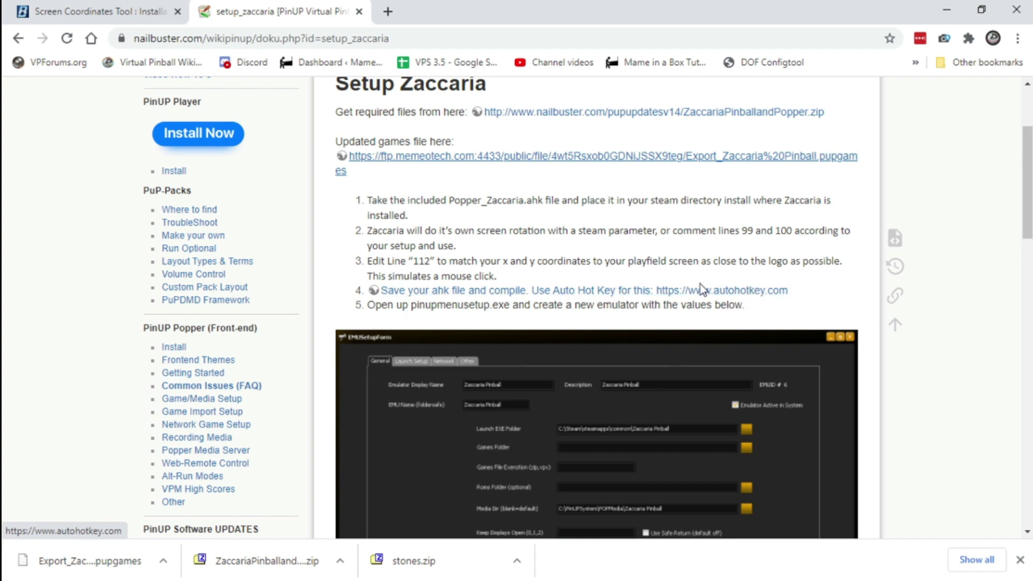
{"action": "scroll", "coordinate": [779, 307], "scroll_direction": "down", "scroll_amount": 1}
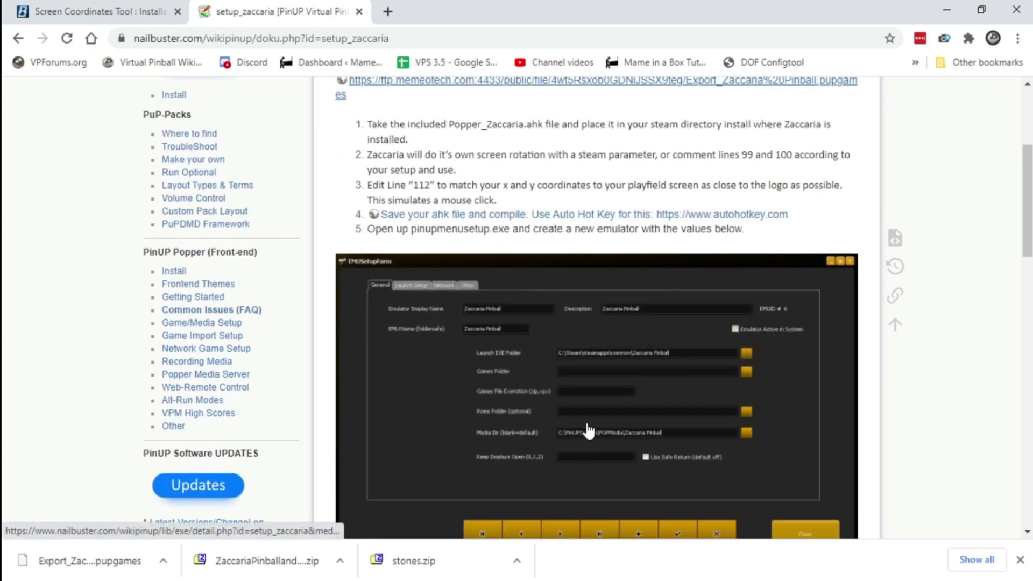
{"action": "scroll", "coordinate": [745, 267], "scroll_direction": "up", "scroll_amount": 1}
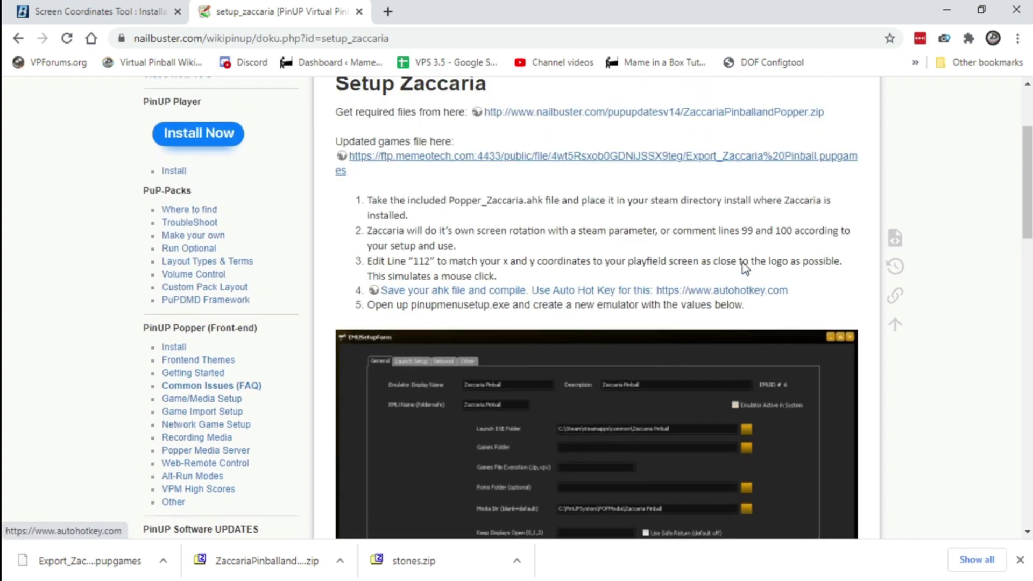
{"action": "scroll", "coordinate": [745, 268], "scroll_direction": "up", "scroll_amount": 2}
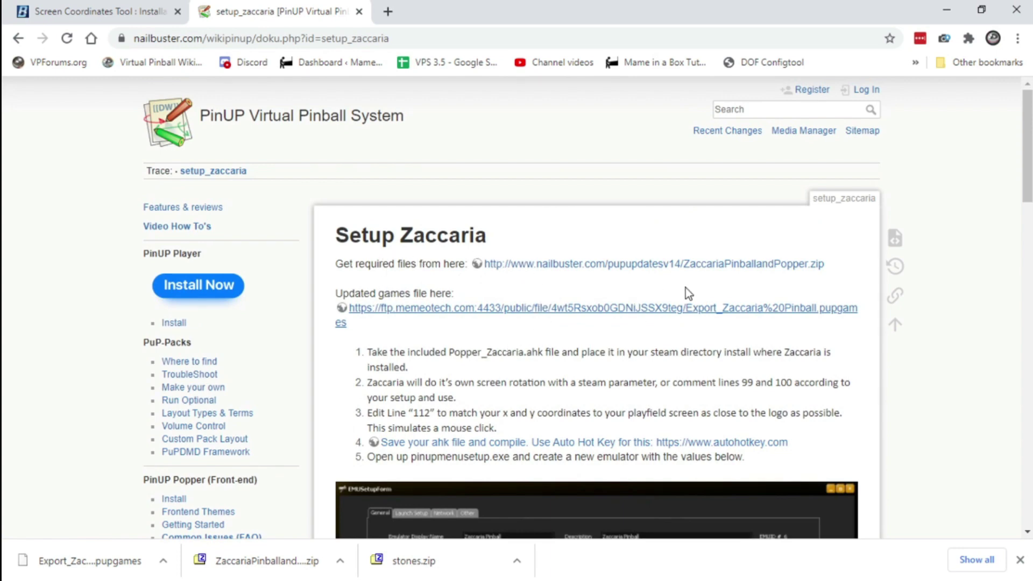
{"action": "scroll", "coordinate": [674, 350], "scroll_direction": "down", "scroll_amount": 1}
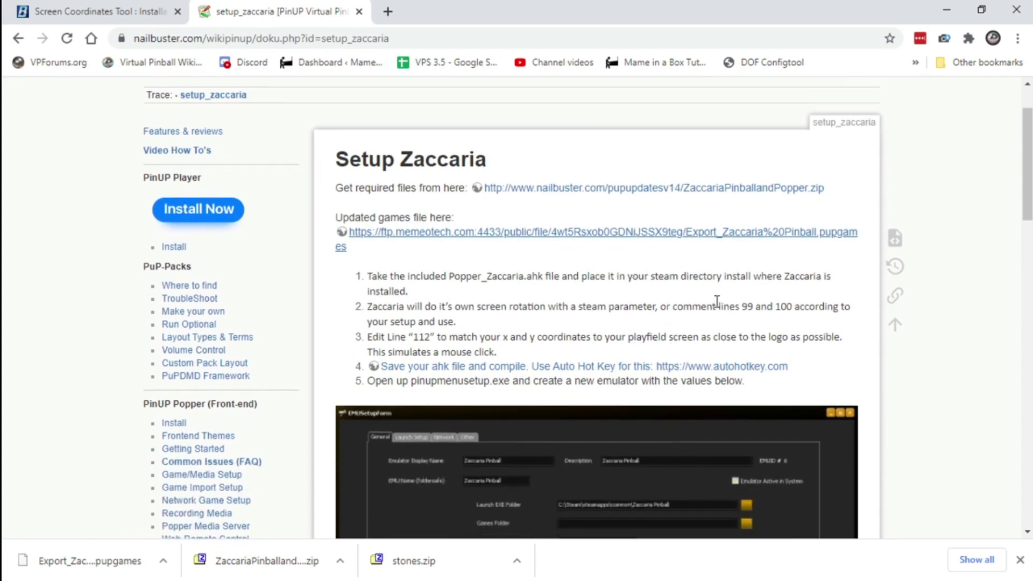
{"action": "scroll", "coordinate": [717, 306], "scroll_direction": "down", "scroll_amount": 3}
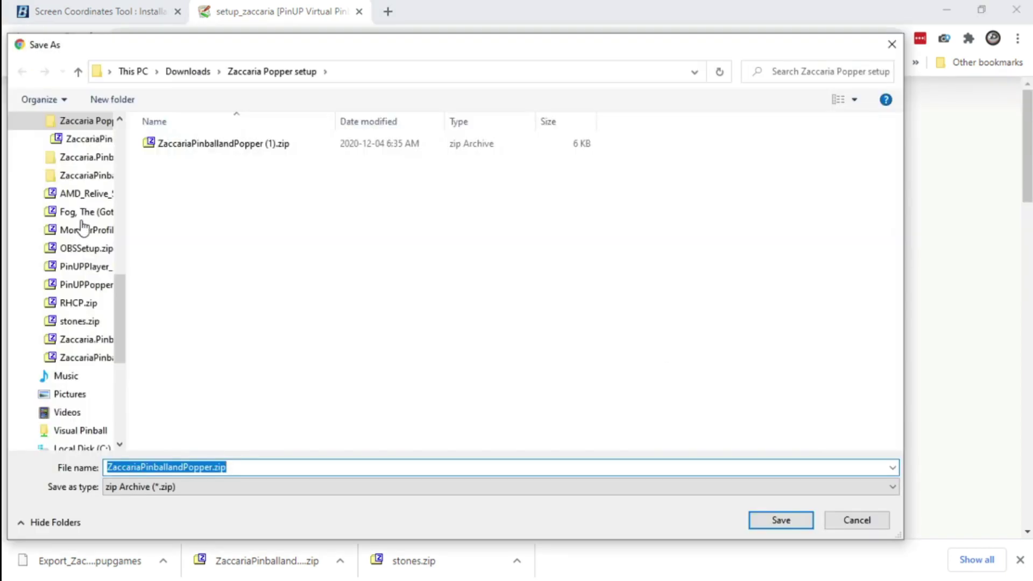
{"action": "left_click", "coordinate": [874, 521]}
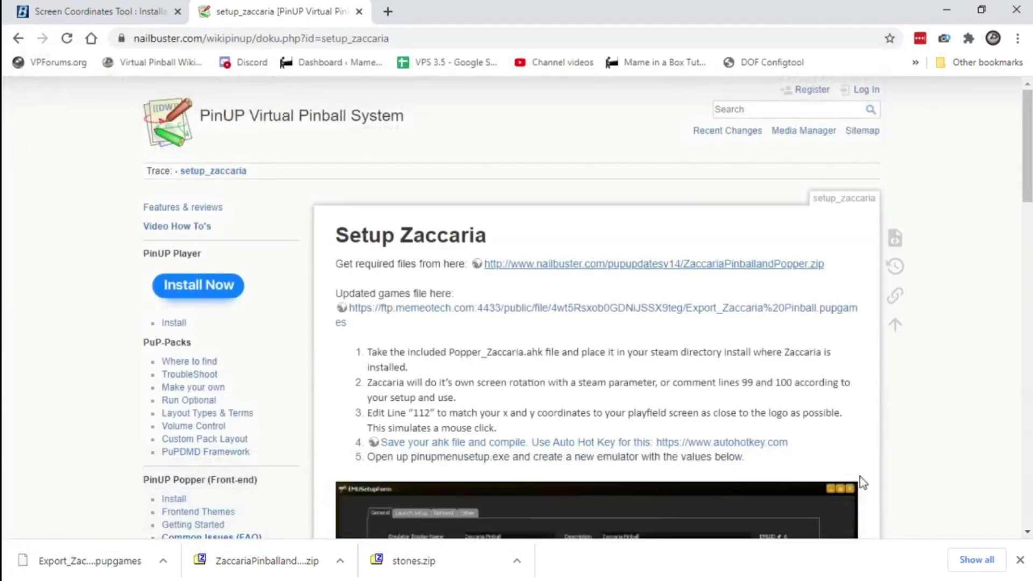
{"action": "right_click", "coordinate": [550, 308]}
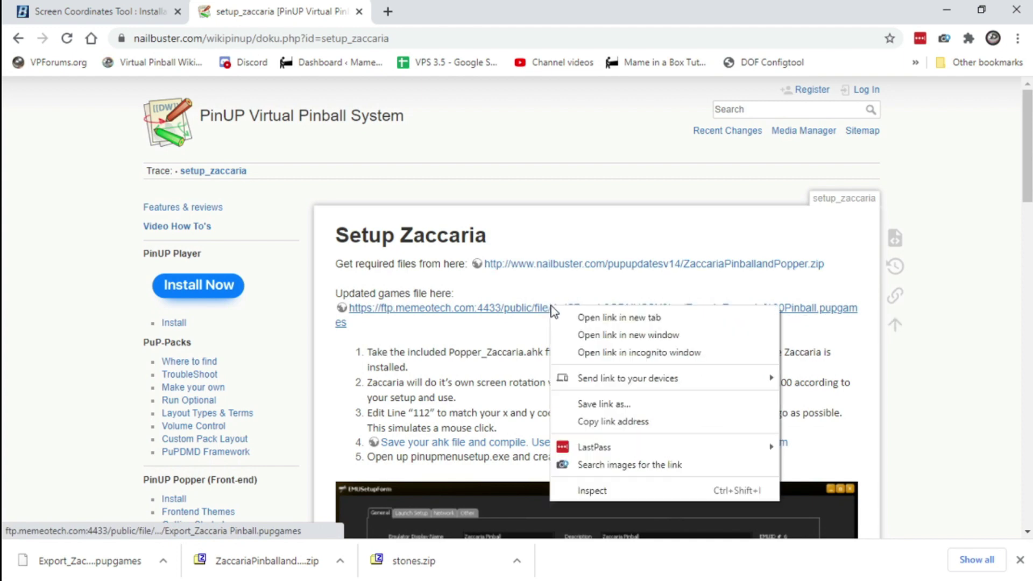
{"action": "left_click", "coordinate": [596, 321]}
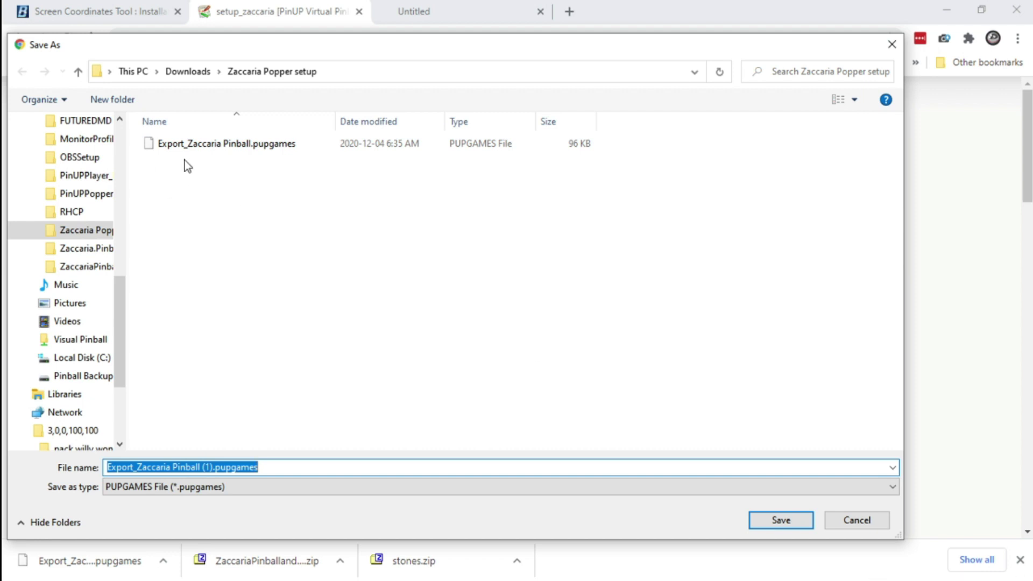
{"action": "left_click", "coordinate": [856, 521]}
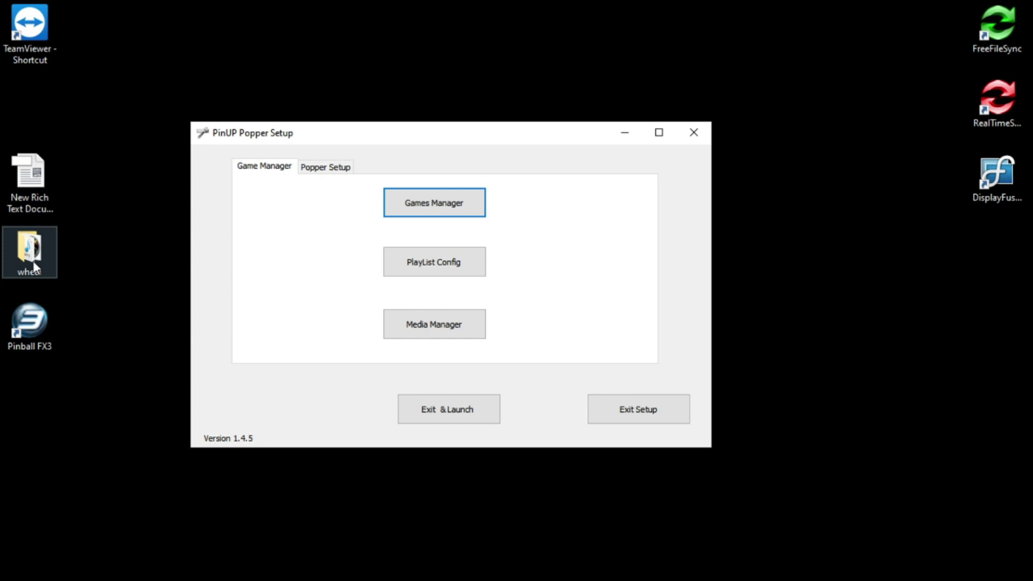
- Open the wheel desktop folder in a maximized File Explorer window and go to Local Disk (C:)
{"action": "double_click", "coordinate": [34, 260]}
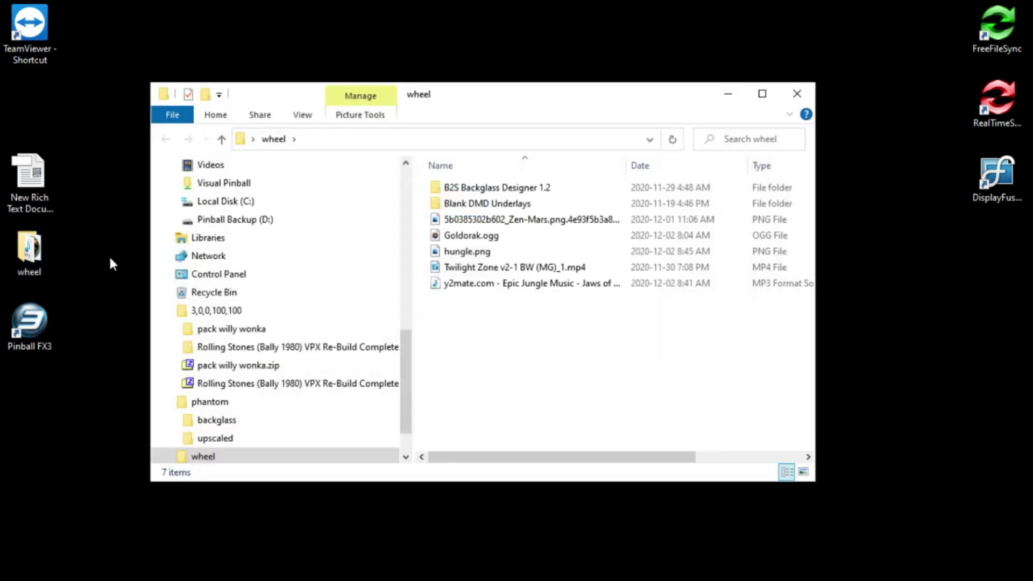
{"action": "left_click", "coordinate": [762, 94]}
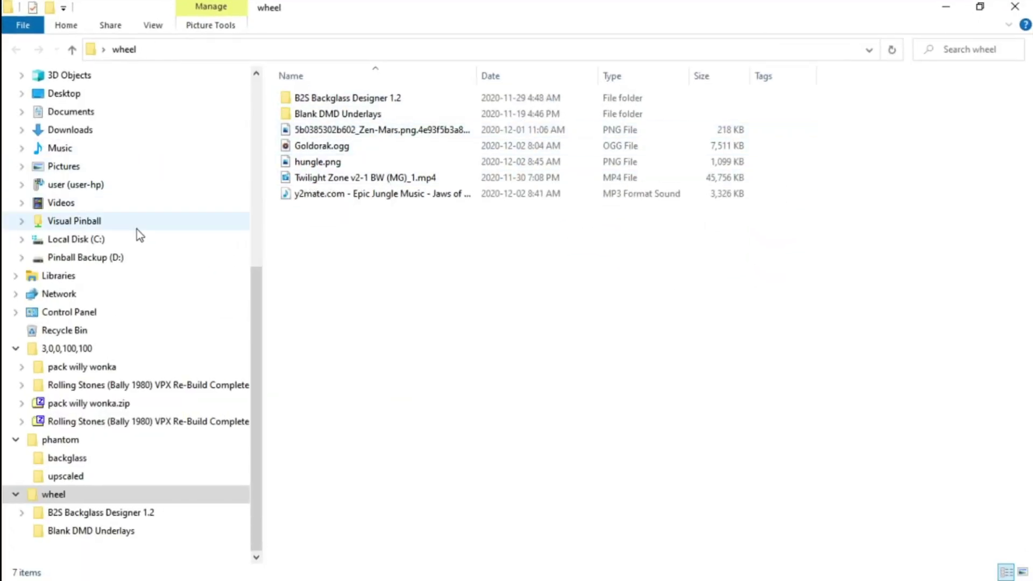
{"action": "scroll", "coordinate": [134, 267], "scroll_direction": "up", "scroll_amount": 3}
{"action": "scroll", "coordinate": [134, 267], "scroll_direction": "up", "scroll_amount": 3}
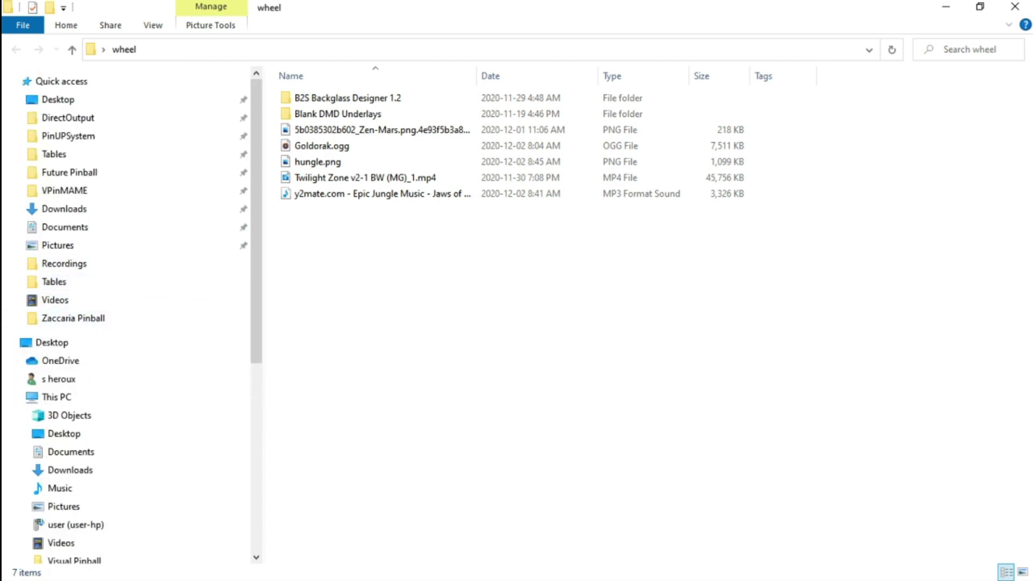
{"action": "scroll", "coordinate": [59, 448], "scroll_direction": "down", "scroll_amount": 2}
{"action": "left_click", "coordinate": [59, 446]}
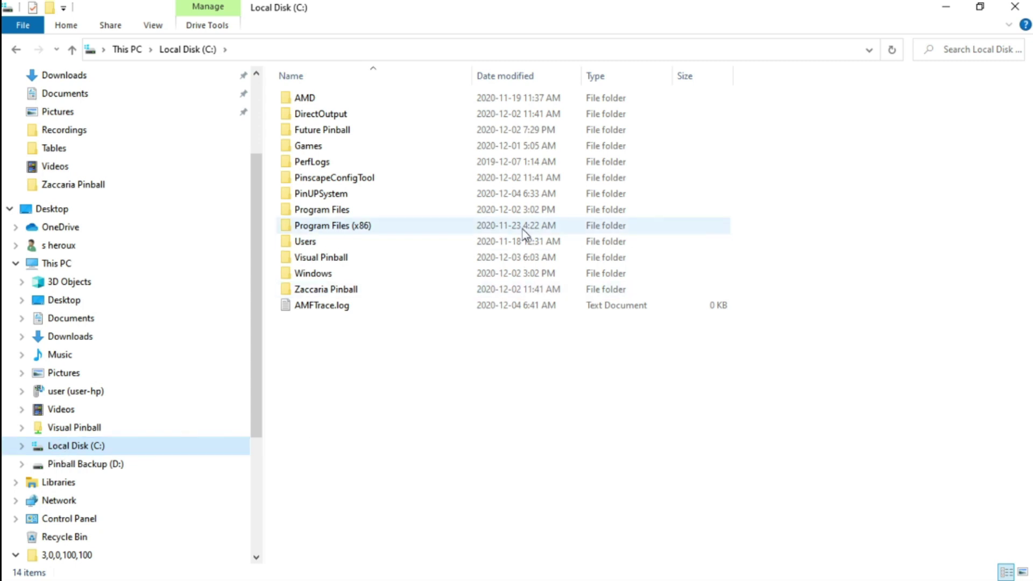
- Go to the Steam games folder Program Files (x86)\Steam\steamapps\common
{"action": "double_click", "coordinate": [312, 224]}
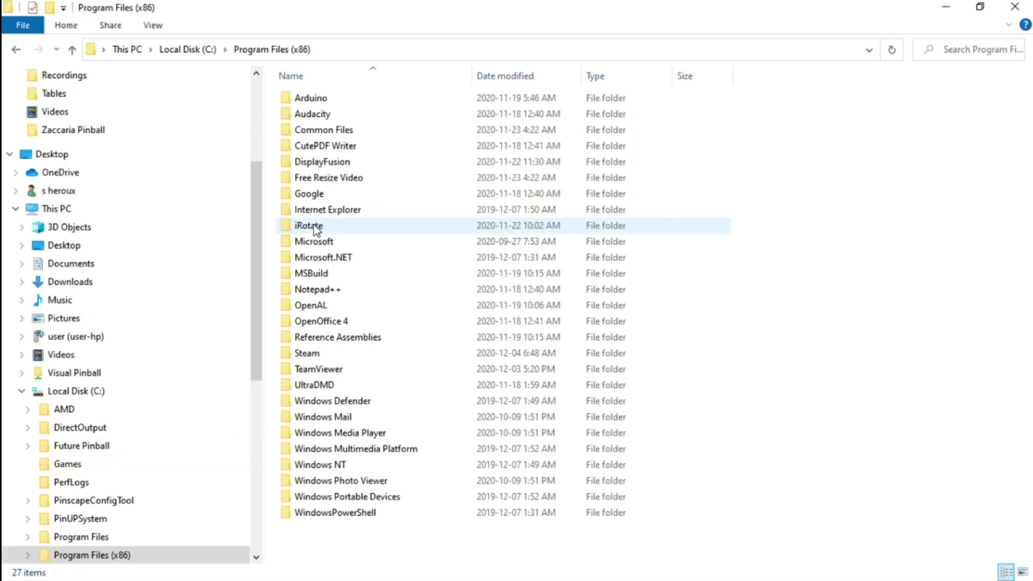
{"action": "double_click", "coordinate": [307, 355]}
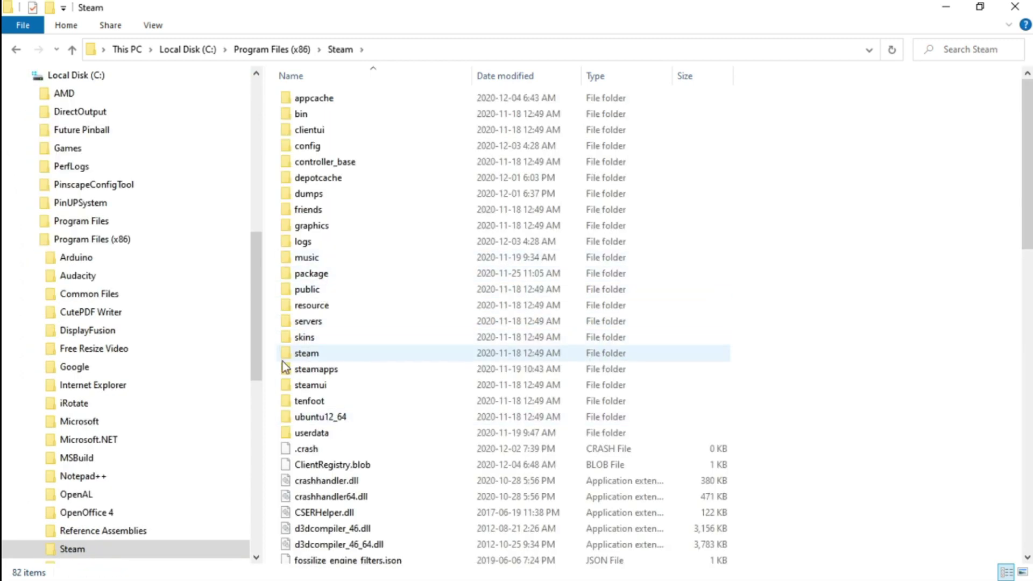
{"action": "double_click", "coordinate": [337, 369]}
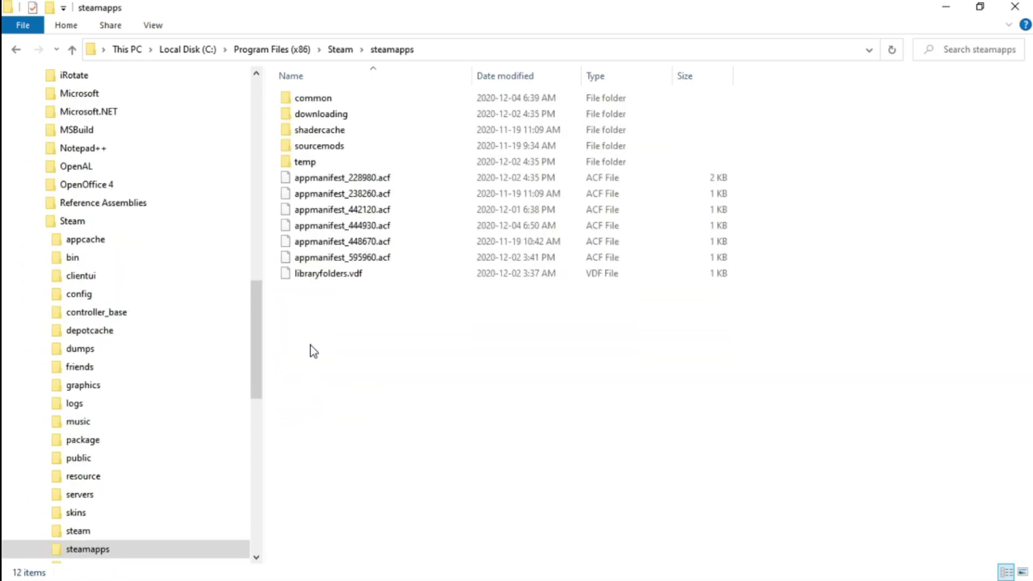
{"action": "double_click", "coordinate": [316, 98]}
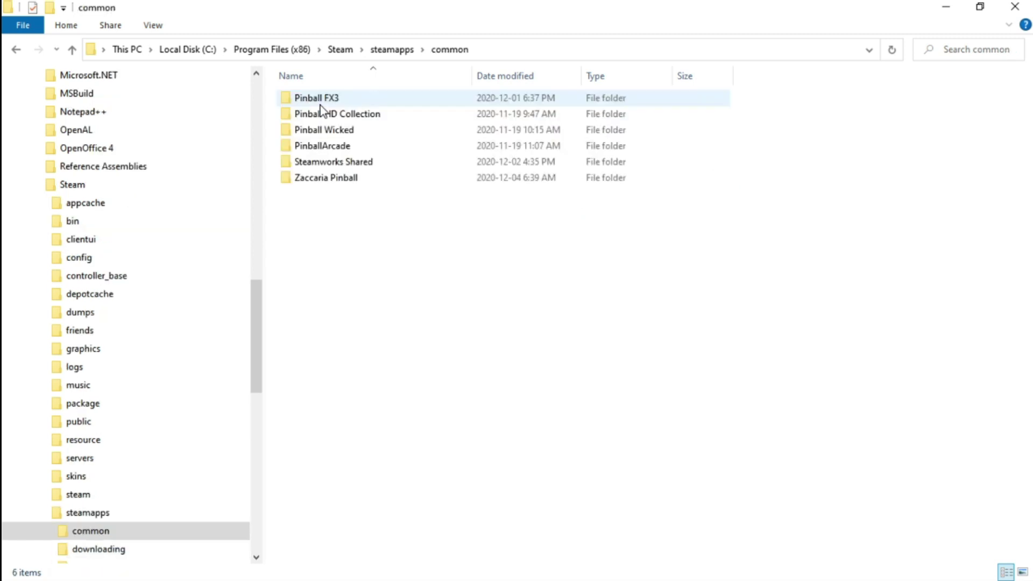
- Pin the Zaccaria Pinball folder from steamapps\common to Quick access
{"action": "double_click", "coordinate": [303, 180]}
{"action": "key", "text": "alt+Left"}
{"action": "left_click_drag", "start_coordinate": [334, 184], "coordinate": [68, 111]}
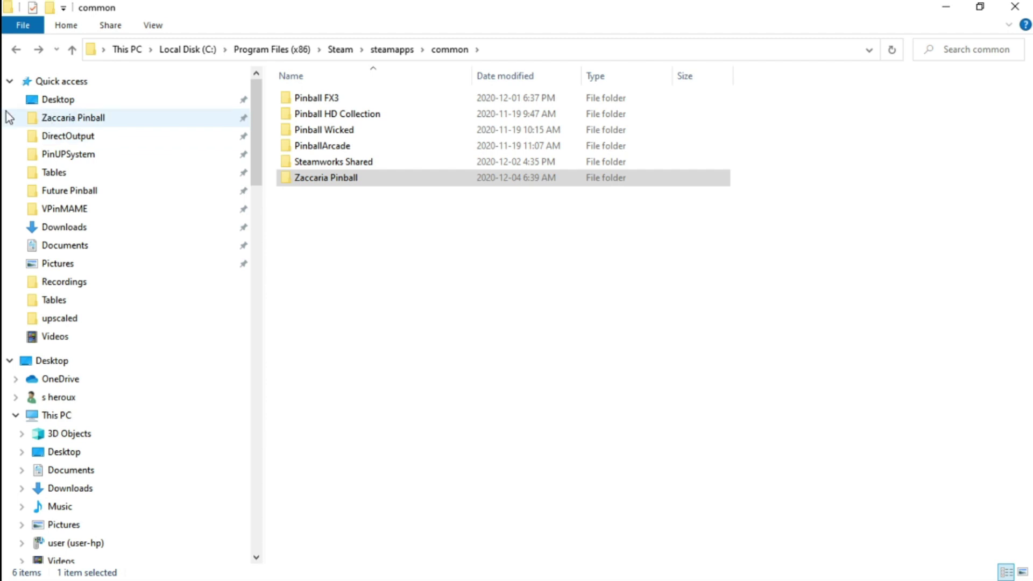
- Move Export_Zaccaria Pinball.pupgames and ZaccariaPinballandPopper (1).zip from the Downloads subfolders into the Steam Zaccaria Pinball folder
{"action": "double_click", "coordinate": [294, 181]}
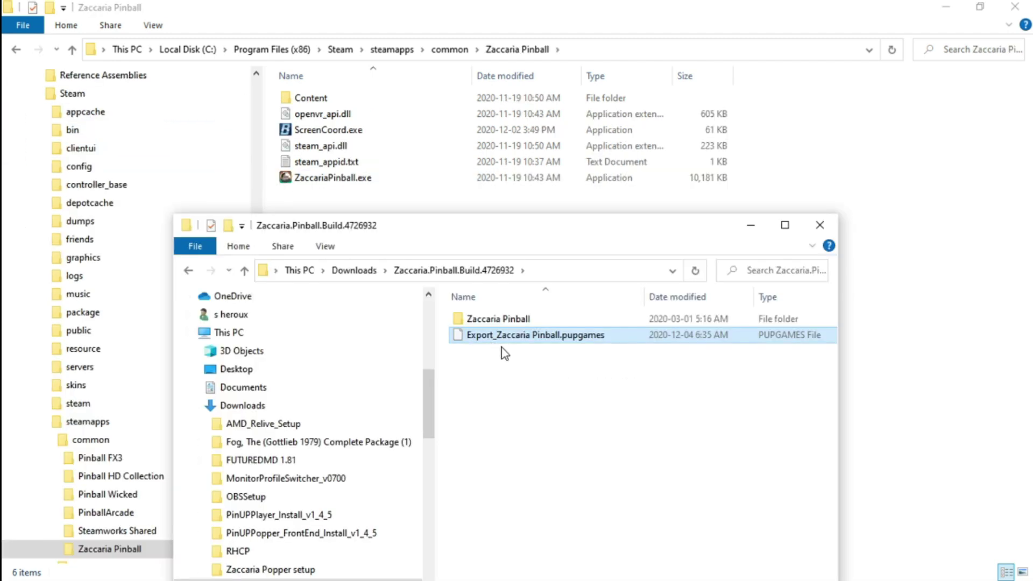
{"action": "left_click_drag", "start_coordinate": [508, 334], "coordinate": [377, 200]}
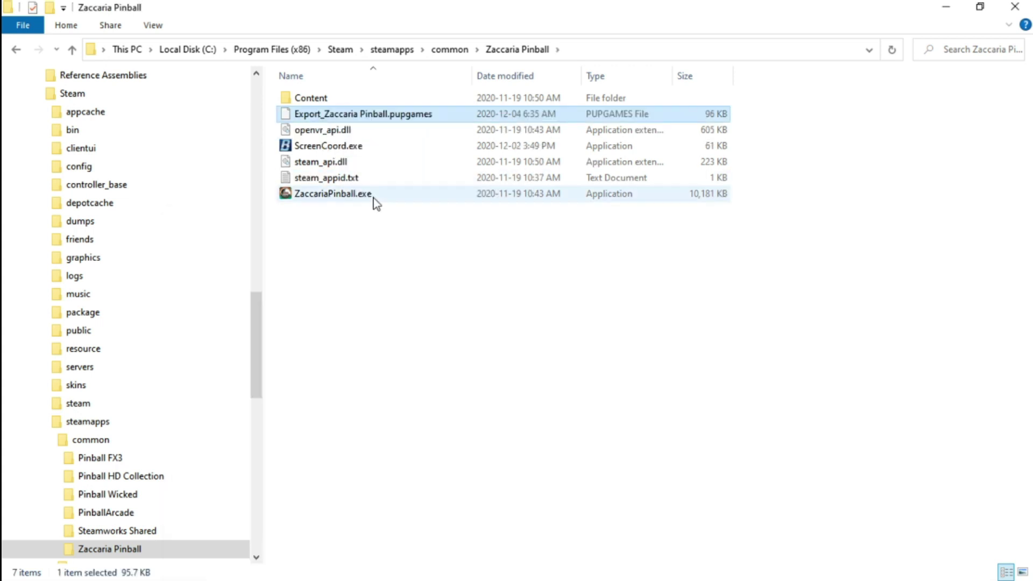
{"action": "key", "text": "alt+Tab"}
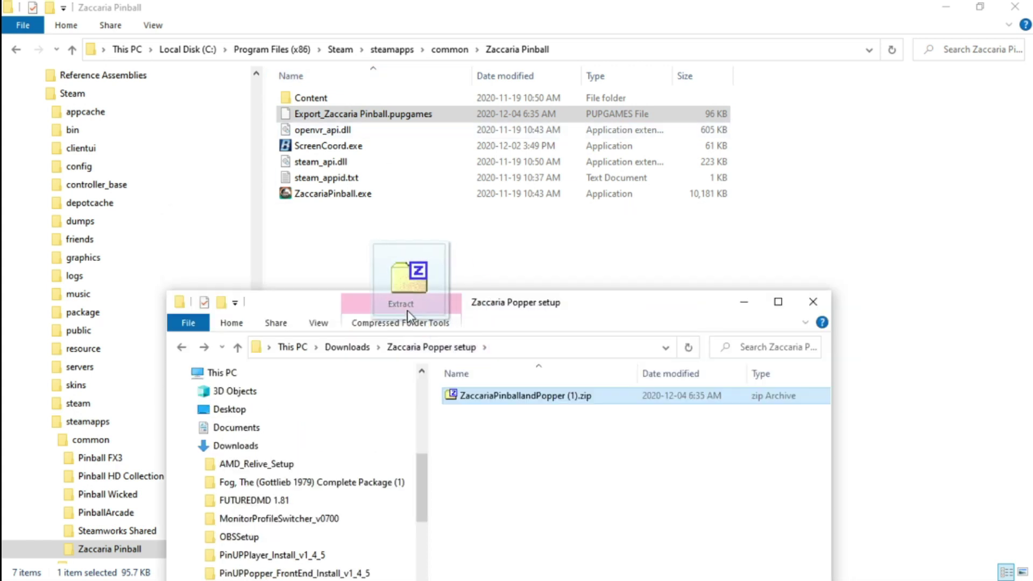
{"action": "left_click_drag", "start_coordinate": [410, 287], "coordinate": [355, 281]}
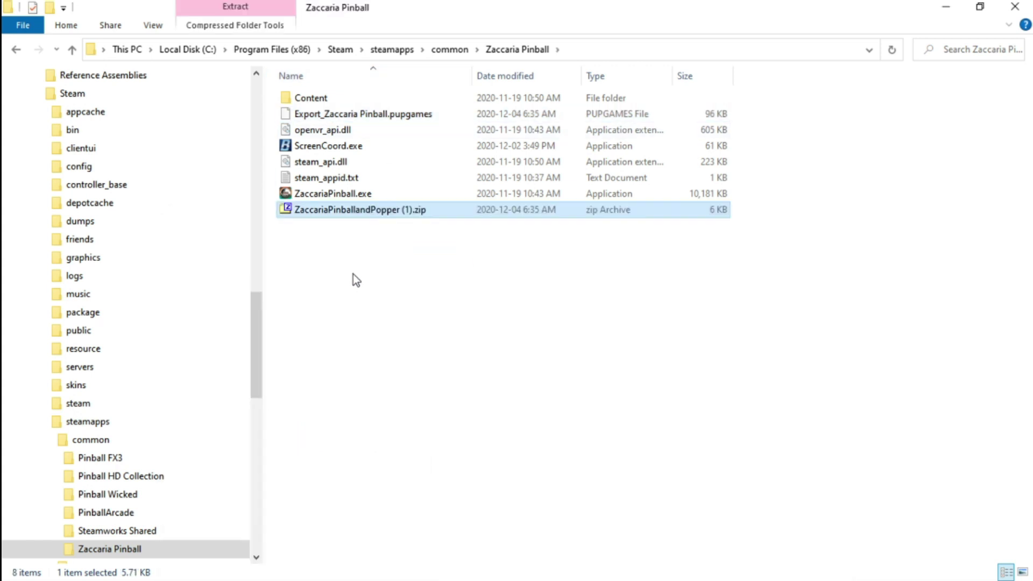
- Extract ZaccariaPinballandPopper (1).zip with 7-Zip directly into the Zaccaria Pinball folder
{"action": "right_click", "coordinate": [334, 214]}
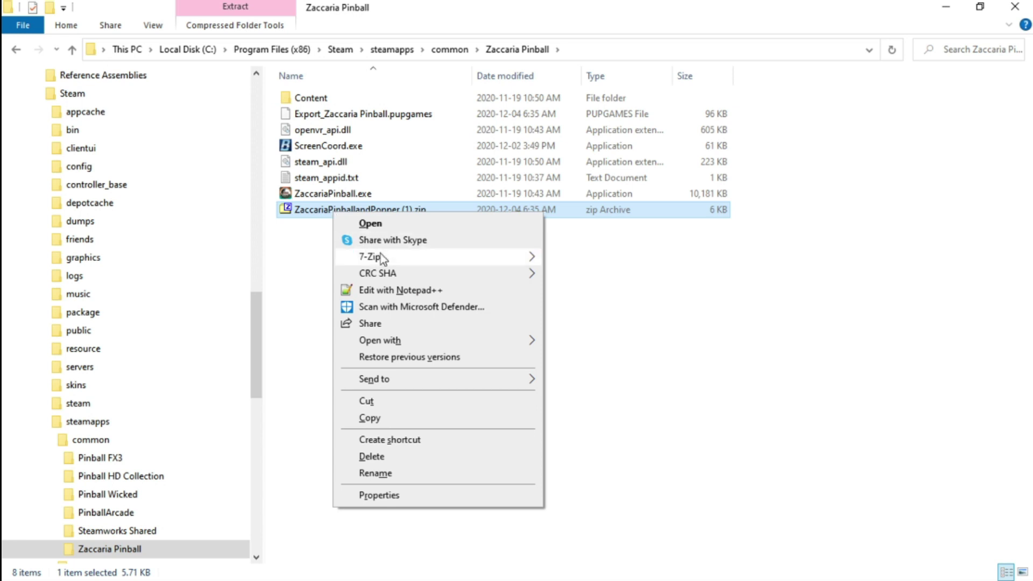
{"action": "mouse_move", "coordinate": [392, 258]}
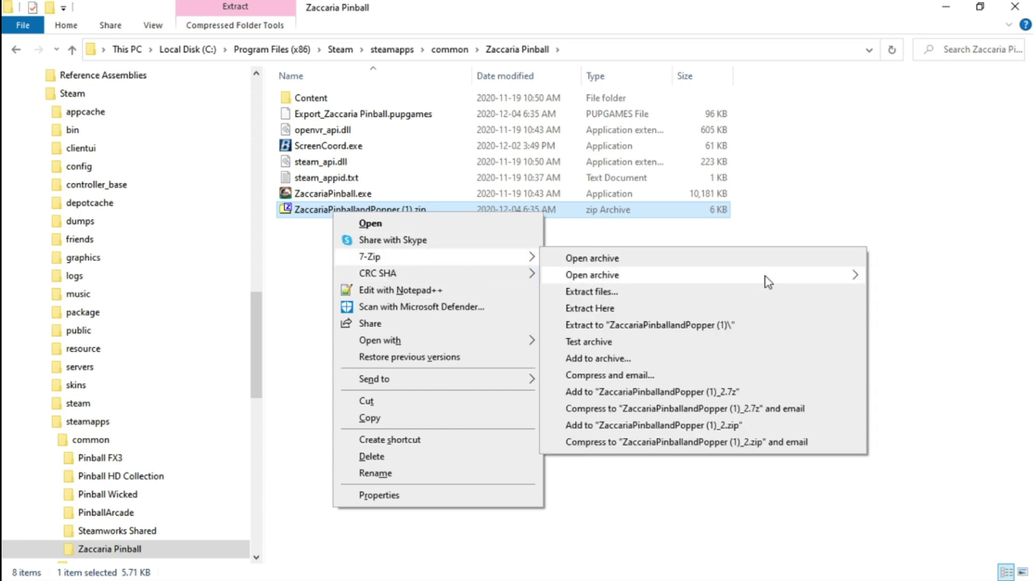
{"action": "left_click", "coordinate": [697, 311]}
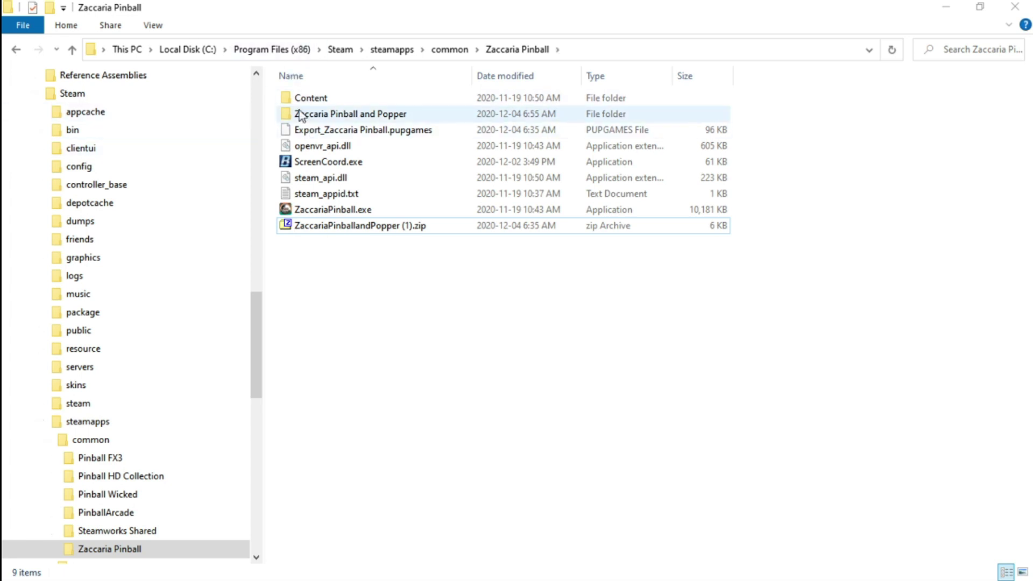
- Look at Popper_Zaccaria.ahk in the extracted Zaccaria Pinball and Popper folder and return to the Zaccaria Pinball folder
{"action": "double_click", "coordinate": [302, 114]}
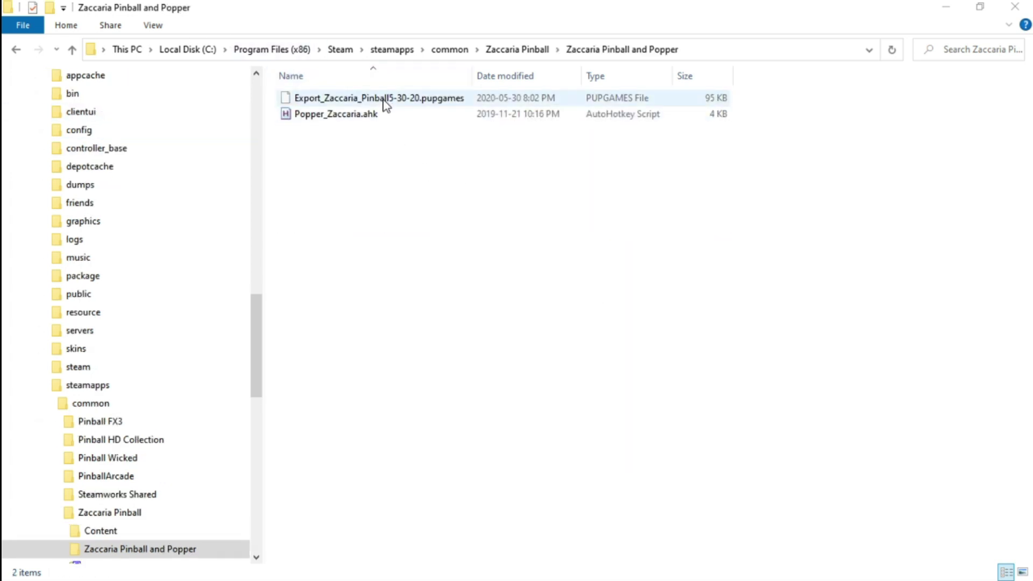
{"action": "left_click", "coordinate": [336, 116]}
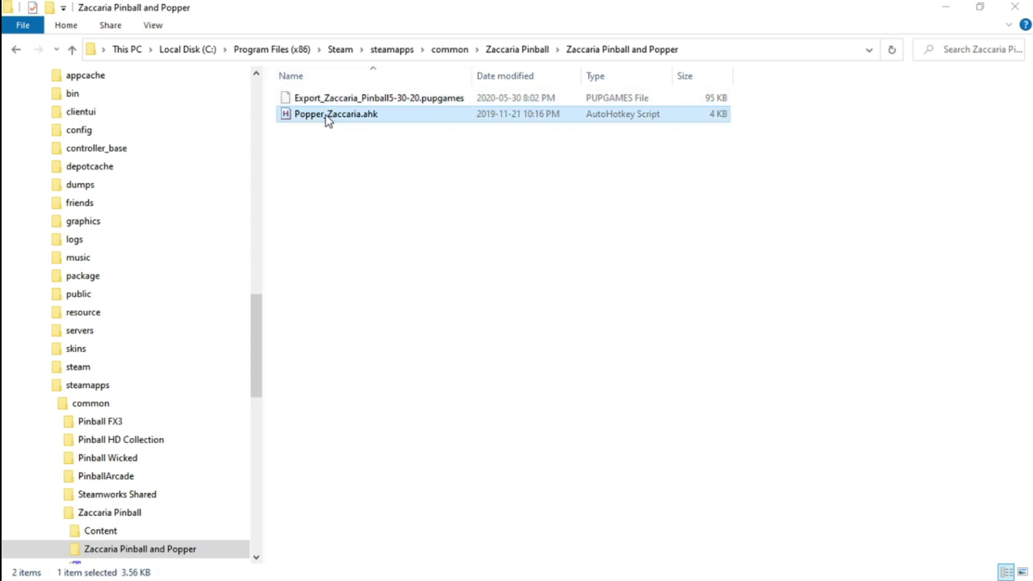
{"action": "left_click", "coordinate": [529, 53]}
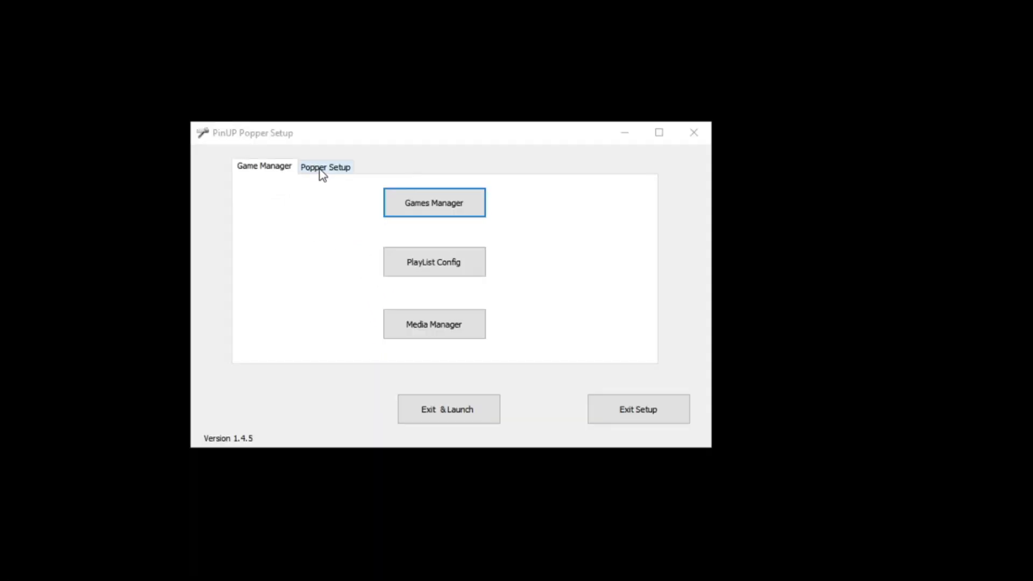
- Review the Zaccaria emulator's general settings in the PinUP Popper emulator setup and close the form
{"action": "left_click", "coordinate": [323, 170]}
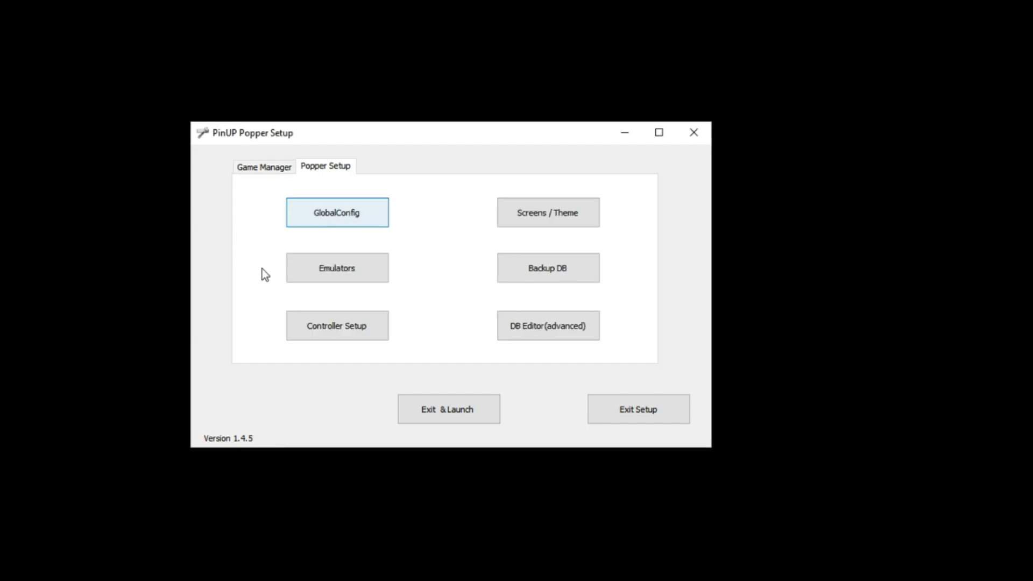
{"action": "left_click", "coordinate": [364, 273]}
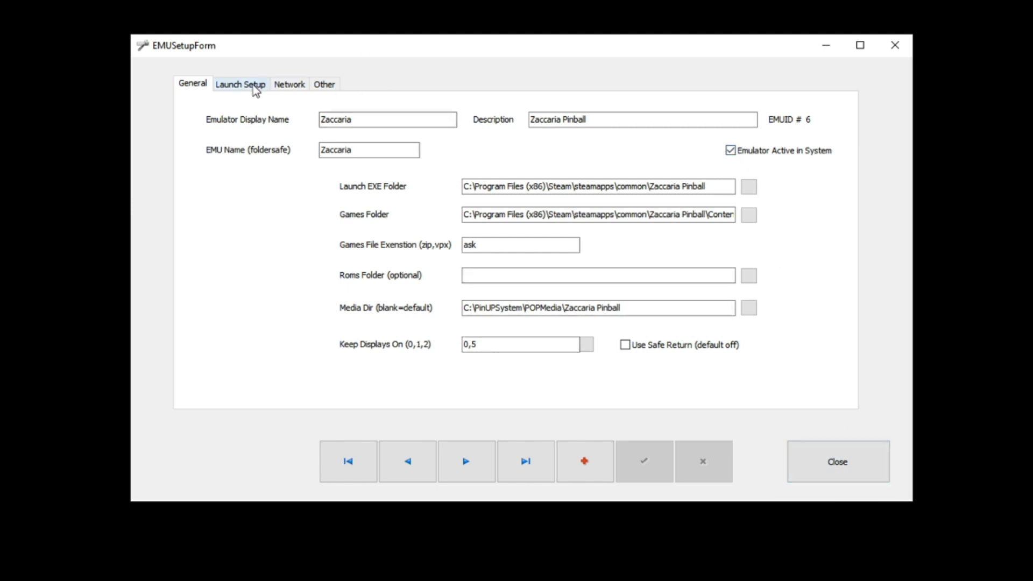
{"action": "left_click", "coordinate": [838, 459]}
- Open the Games Manager in PinUP Popper Setup on its list of all games
{"action": "left_click", "coordinate": [264, 167]}
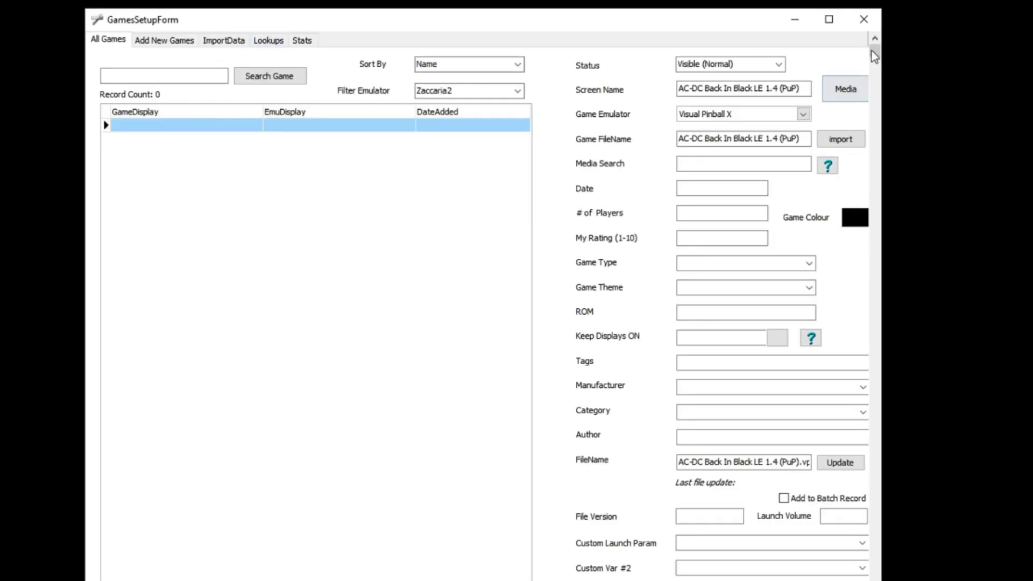
{"action": "left_click", "coordinate": [864, 21]}
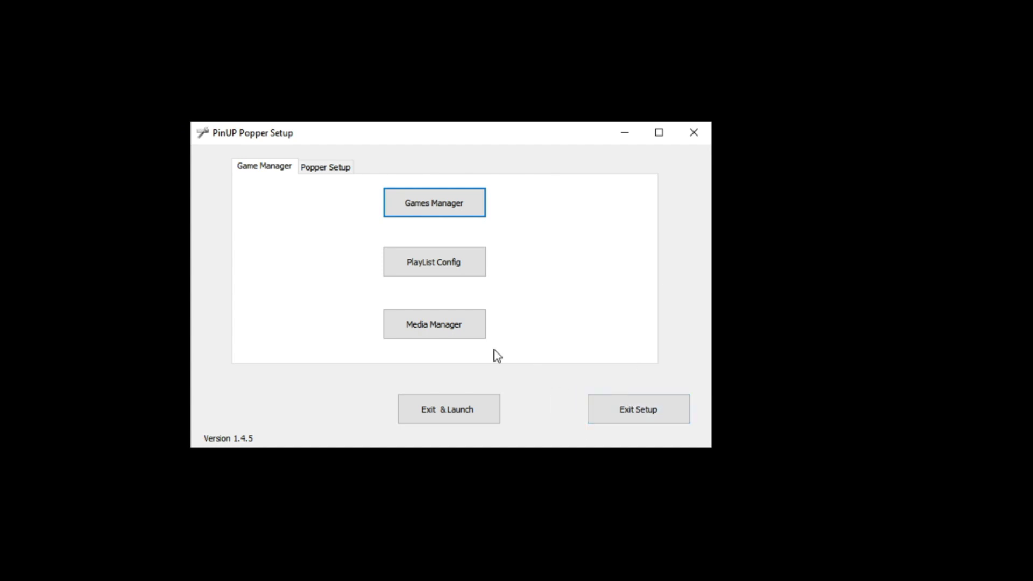
{"action": "left_click", "coordinate": [457, 210]}
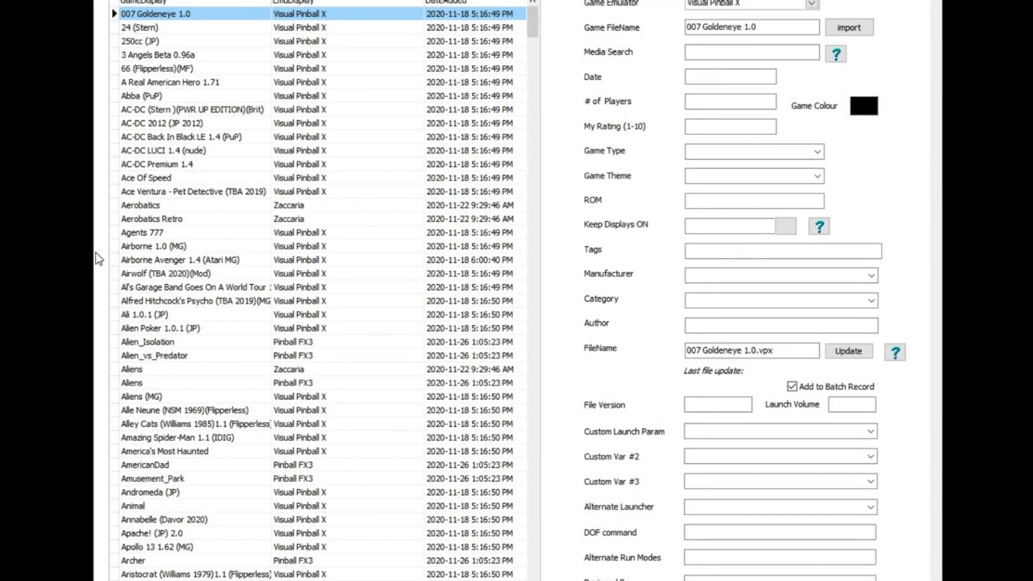
{"action": "left_click_drag", "start_coordinate": [92, 252], "coordinate": [135, 252]}
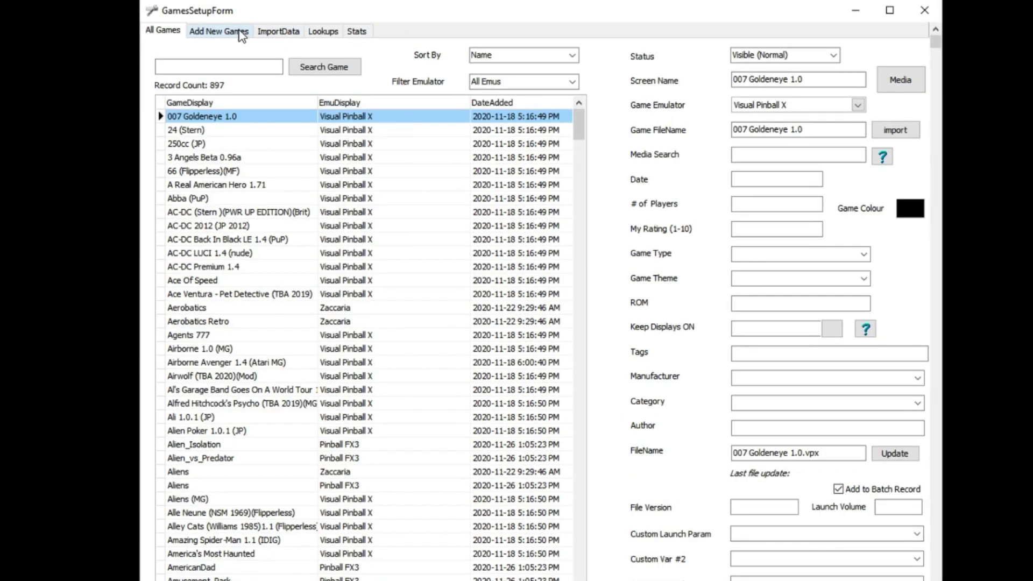
{"action": "left_click", "coordinate": [237, 33]}
{"action": "left_click", "coordinate": [165, 35]}
- Filter the games list by the Zaccaria emulator and switch the filter to Zaccaria2
{"action": "left_click", "coordinate": [572, 82]}
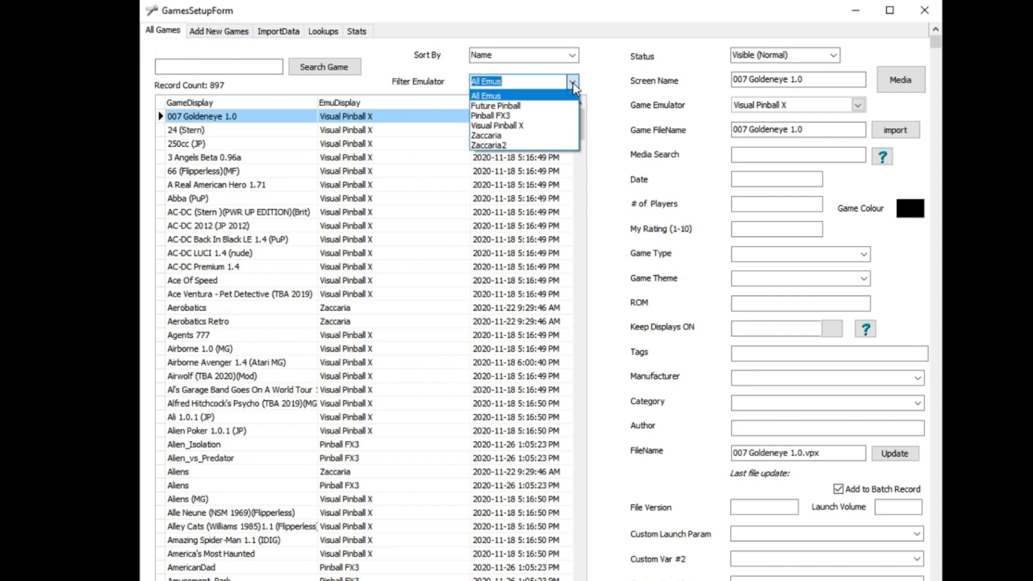
{"action": "left_click", "coordinate": [495, 135]}
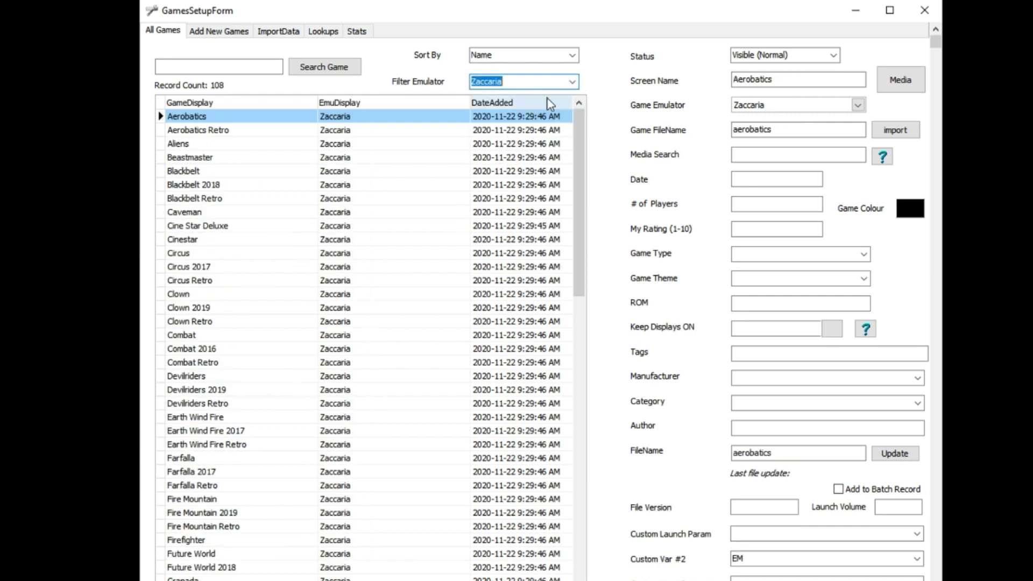
{"action": "left_click", "coordinate": [572, 82]}
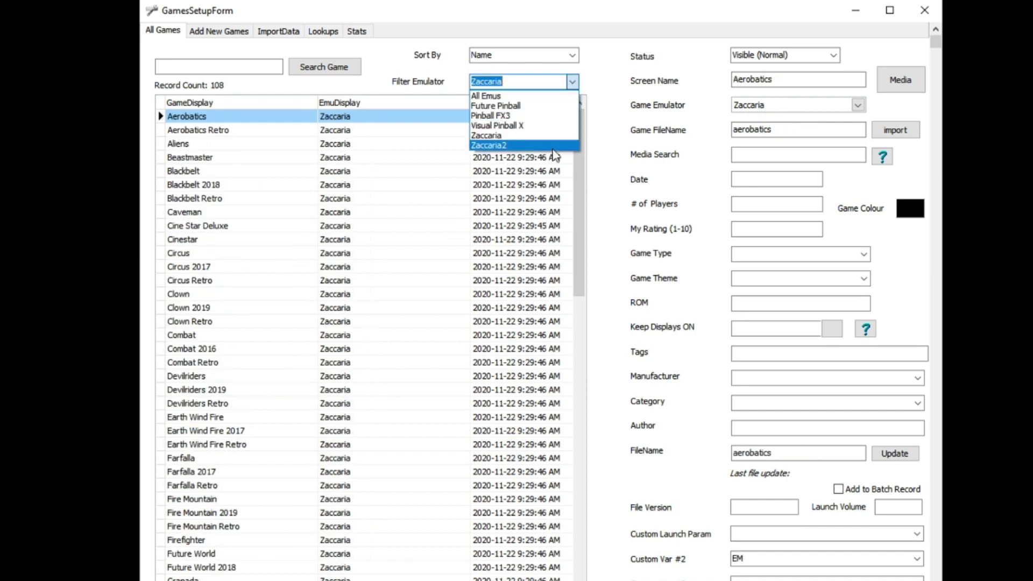
{"action": "left_click", "coordinate": [538, 146]}
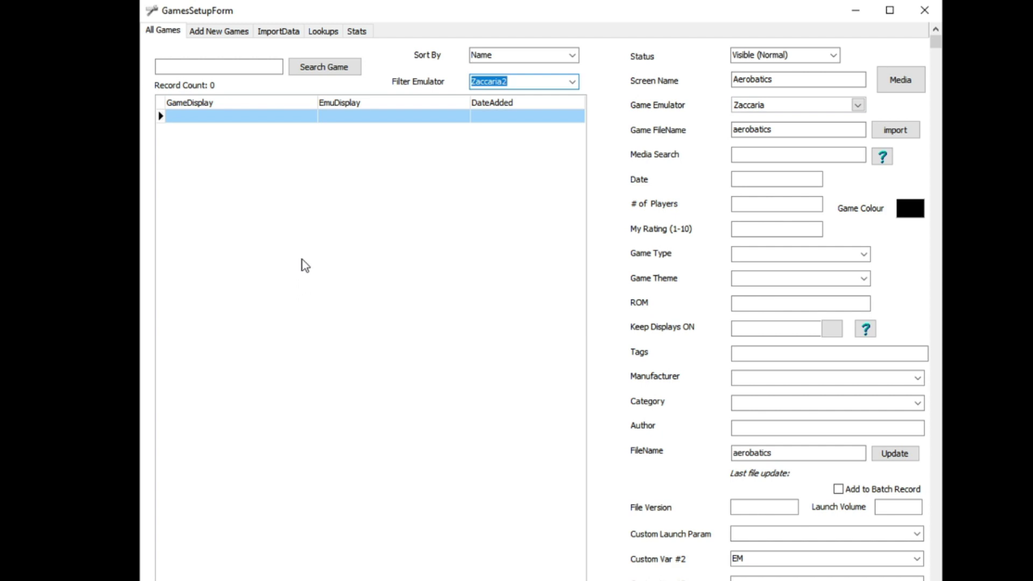
- Import new games into the Zaccaria2 emulator from Export_Zaccaria_Pinball5-30-20.pupgames in the Zaccaria Pinball and Popper folder
{"action": "right_click", "coordinate": [286, 177]}
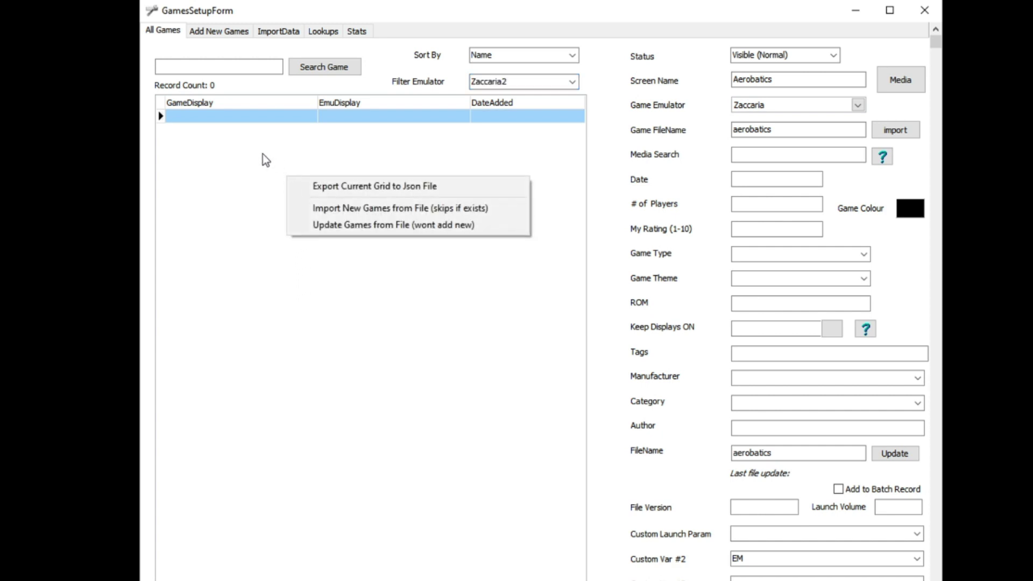
{"action": "left_click", "coordinate": [377, 209]}
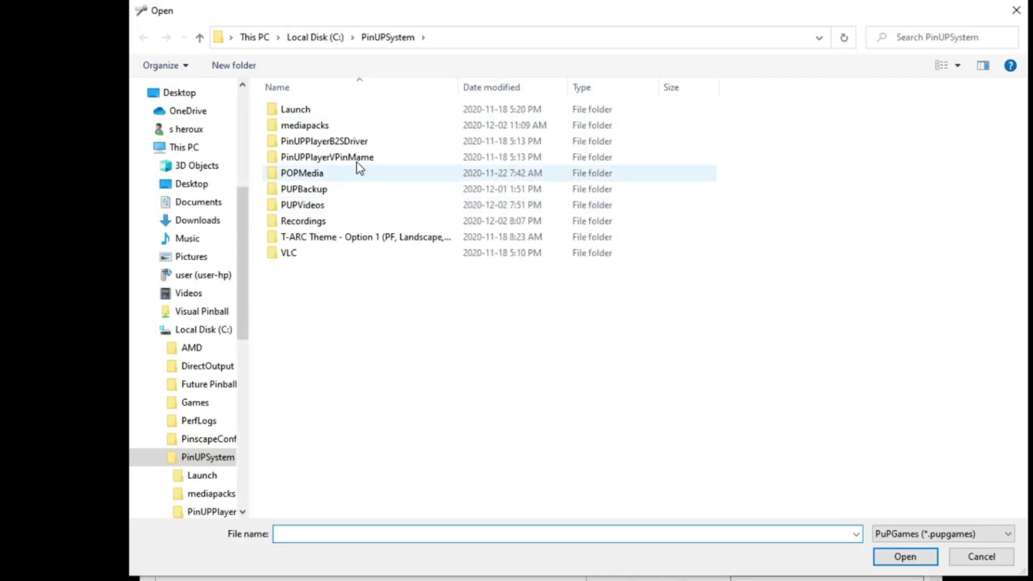
{"action": "left_click_drag", "start_coordinate": [238, 210], "coordinate": [253, 107]}
{"action": "left_click", "coordinate": [183, 135]}
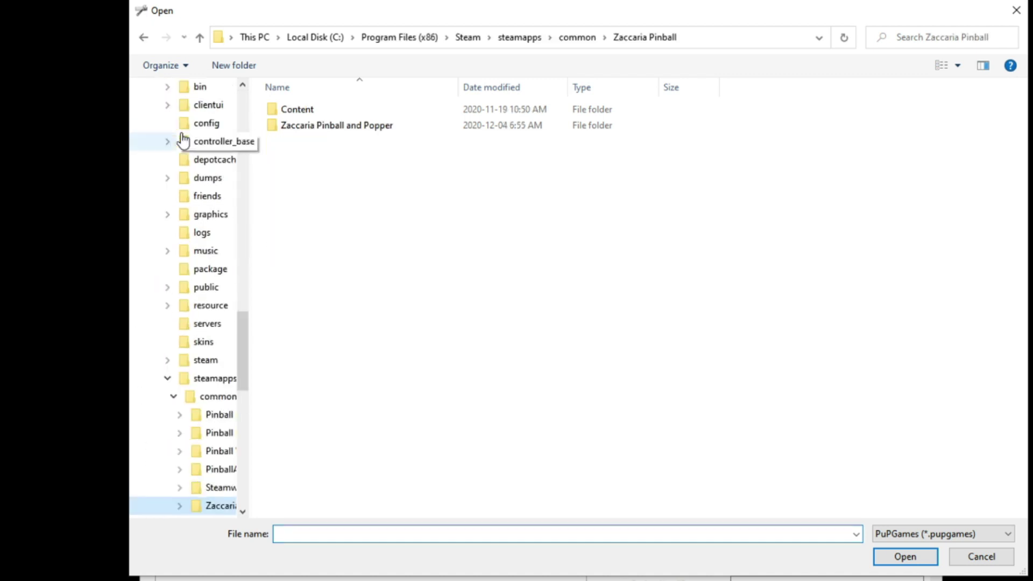
{"action": "double_click", "coordinate": [307, 132]}
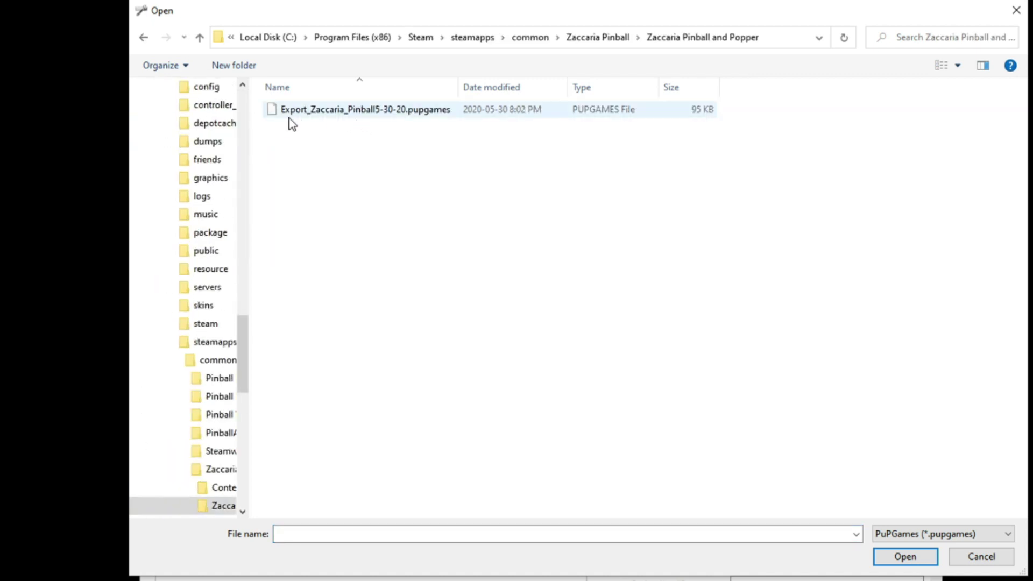
{"action": "left_click", "coordinate": [342, 110]}
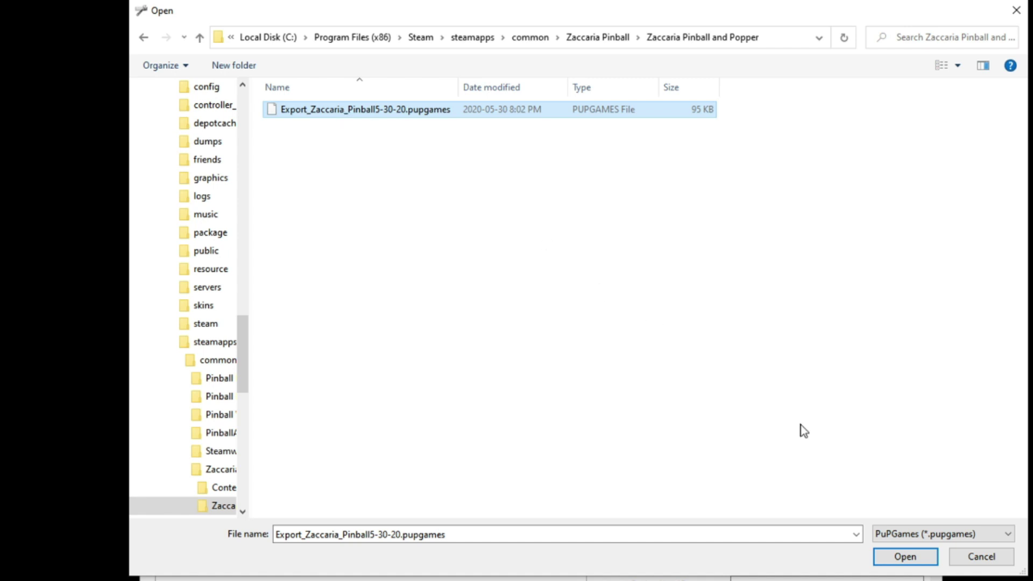
{"action": "left_click", "coordinate": [908, 559]}
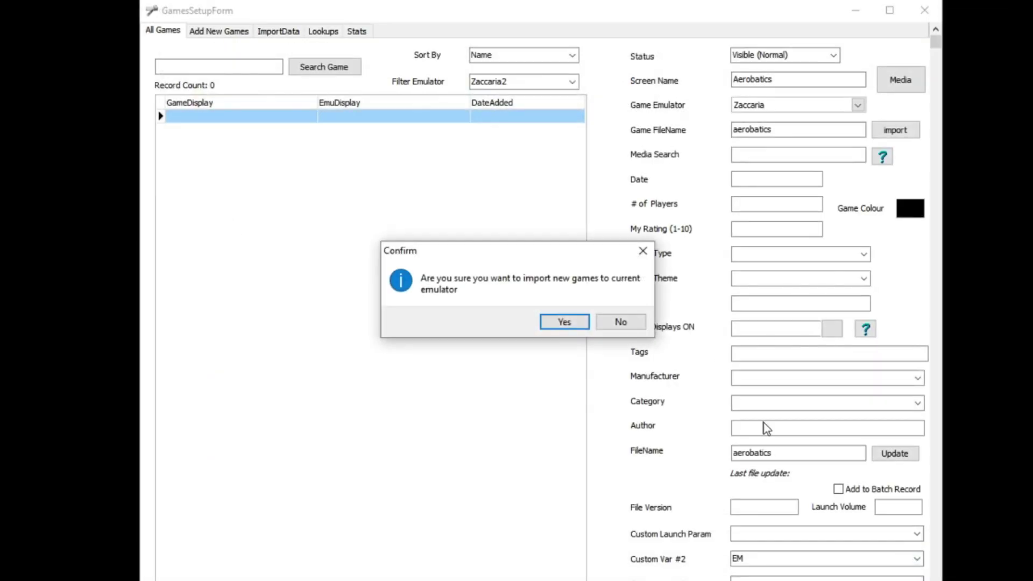
{"action": "left_click", "coordinate": [564, 321]}
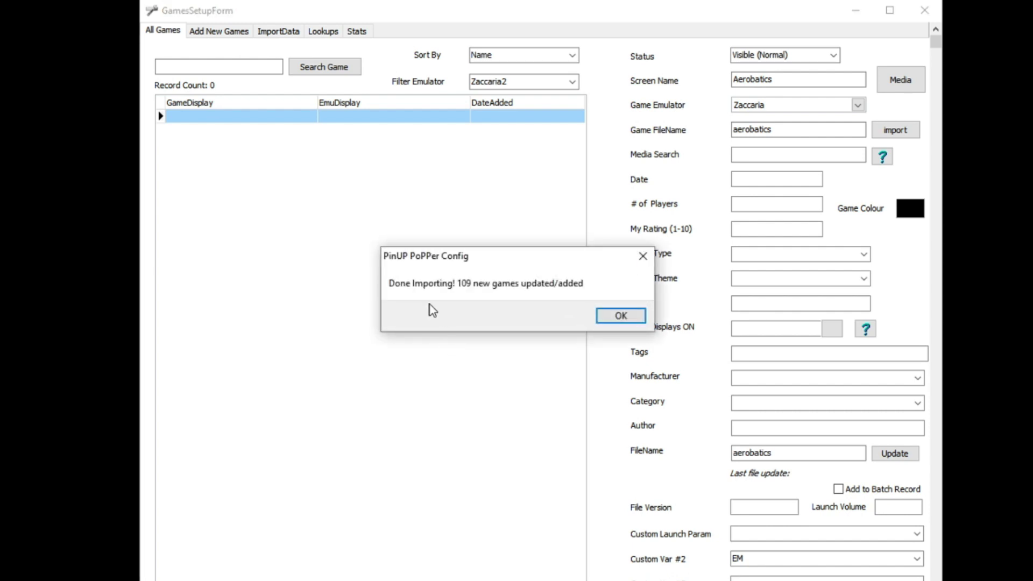
{"action": "left_click", "coordinate": [618, 319]}
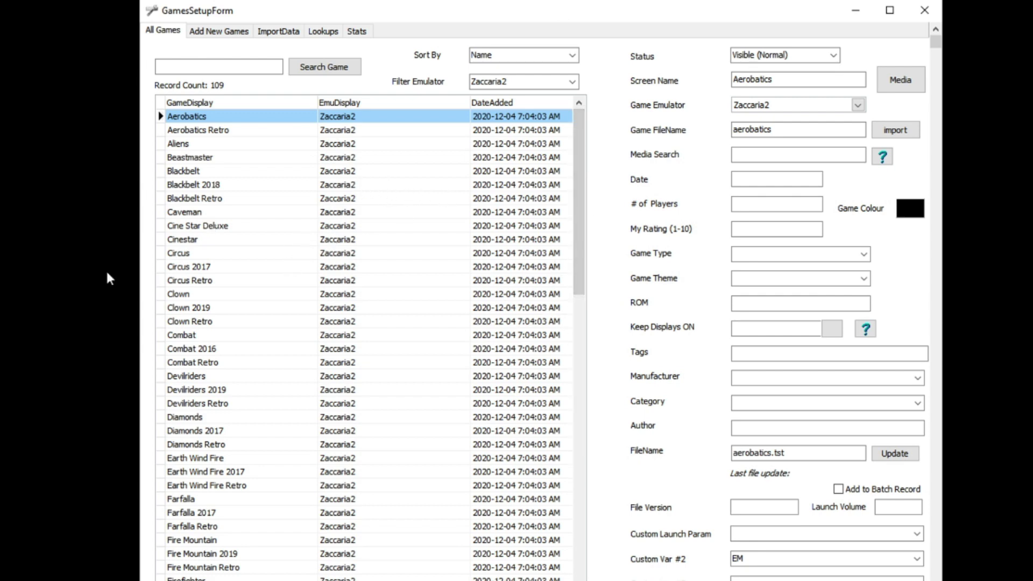
- Examine the details of imported games such as Combat and Clown Retro, including their Custom Var #2 values
{"action": "left_click", "coordinate": [185, 280]}
{"action": "left_click", "coordinate": [188, 336]}
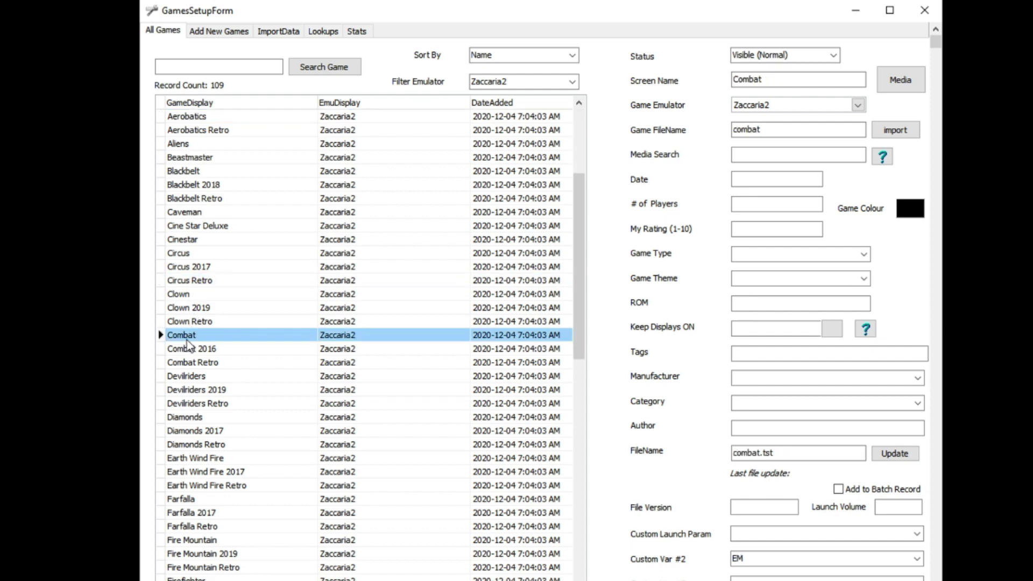
{"action": "left_click", "coordinate": [200, 322]}
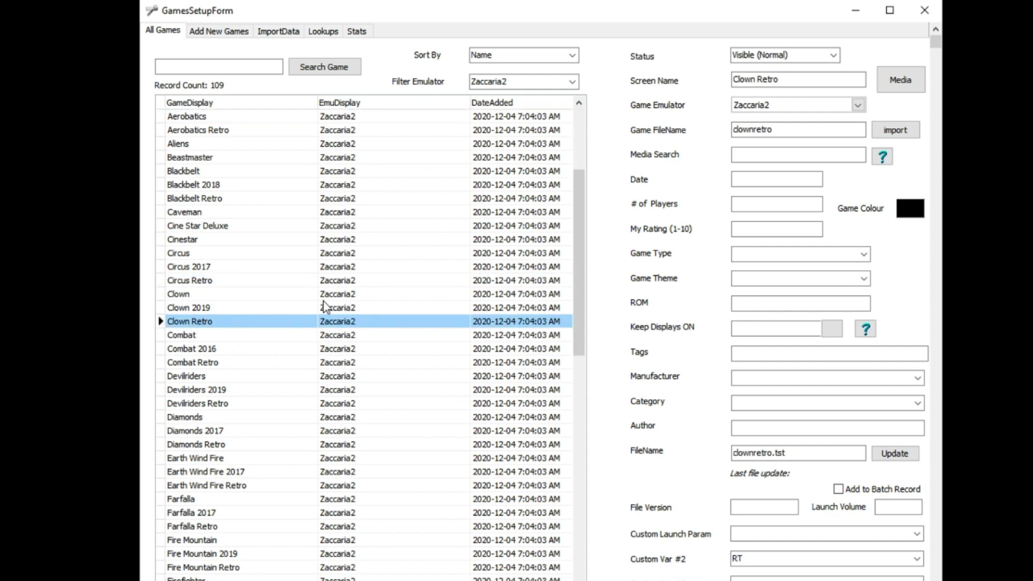
{"action": "left_click", "coordinate": [937, 38]}
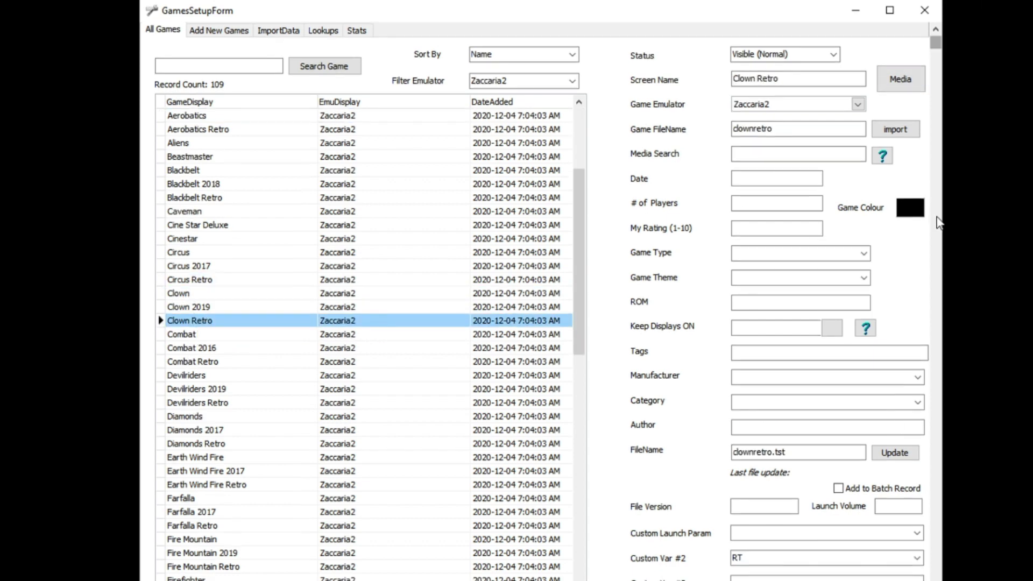
{"action": "left_click_drag", "start_coordinate": [937, 42], "coordinate": [915, 344]}
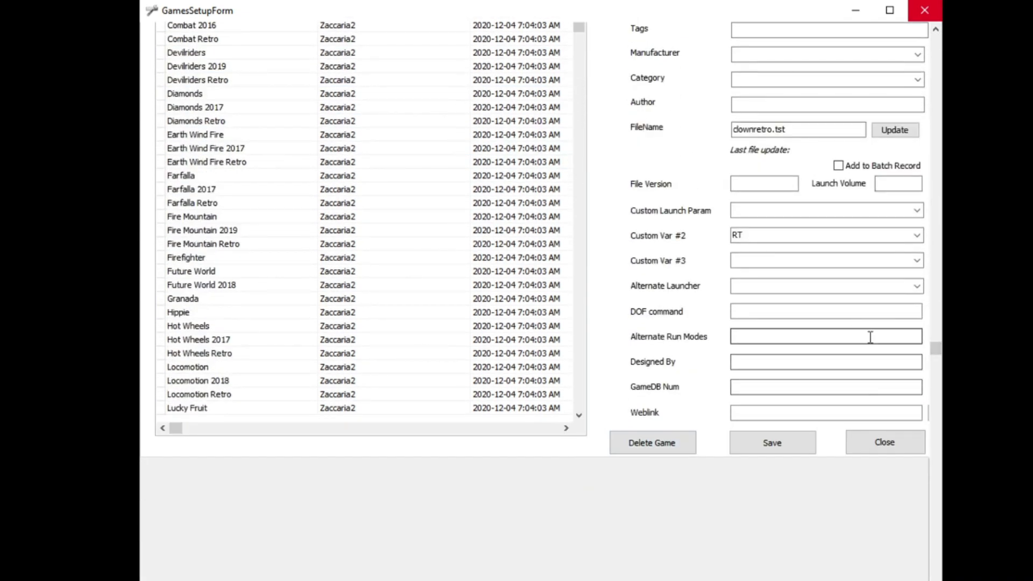
{"action": "left_click_drag", "start_coordinate": [936, 355], "coordinate": [943, 6]}
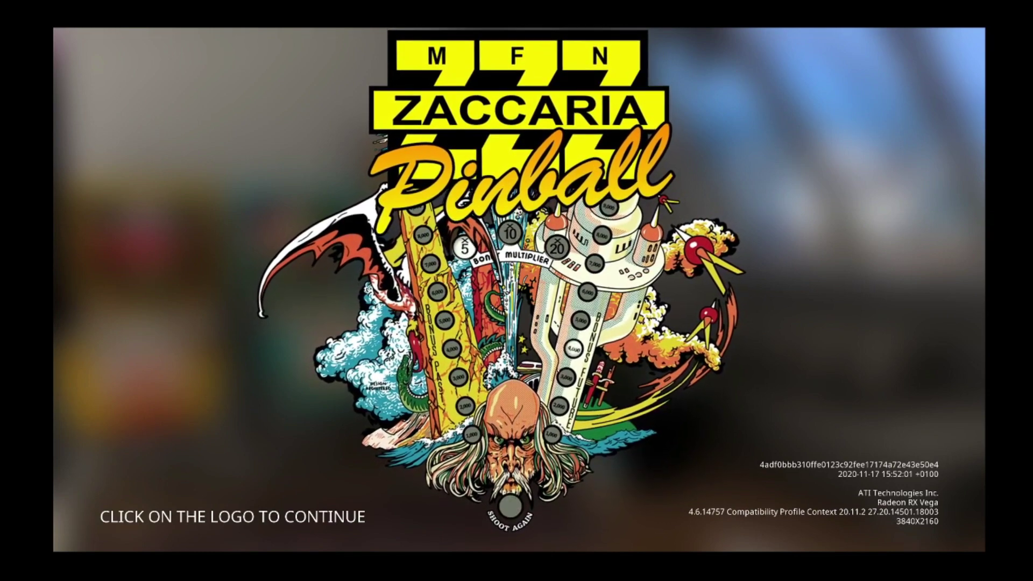
- Continue past the title screen of the Zaccaria Pinball game
{"action": "left_click", "coordinate": [558, 370]}
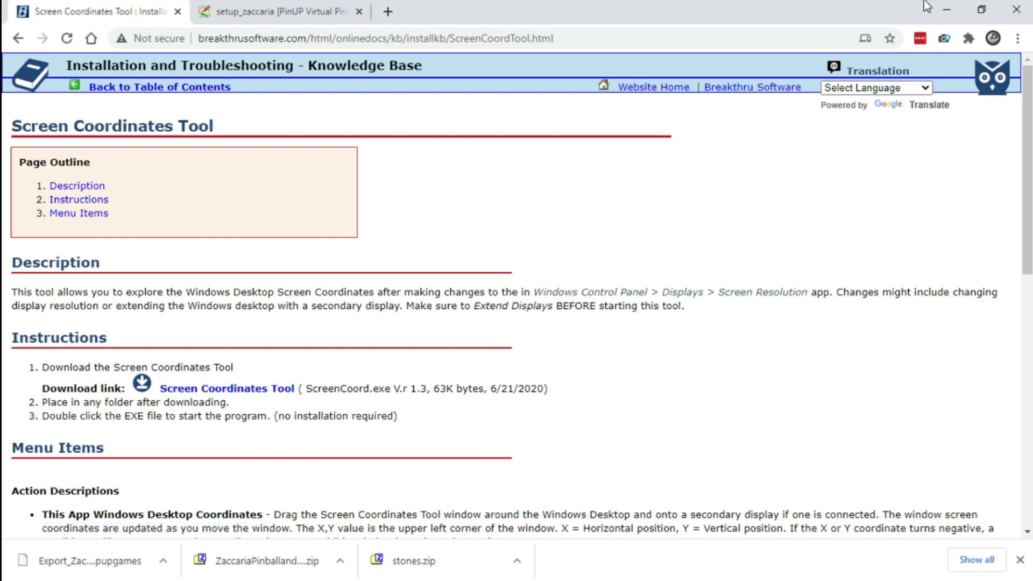
- Launch ScreenCoord.exe from the Zaccaria Pinball folder and minimize the browser and folder windows
{"action": "left_click", "coordinate": [946, 11]}
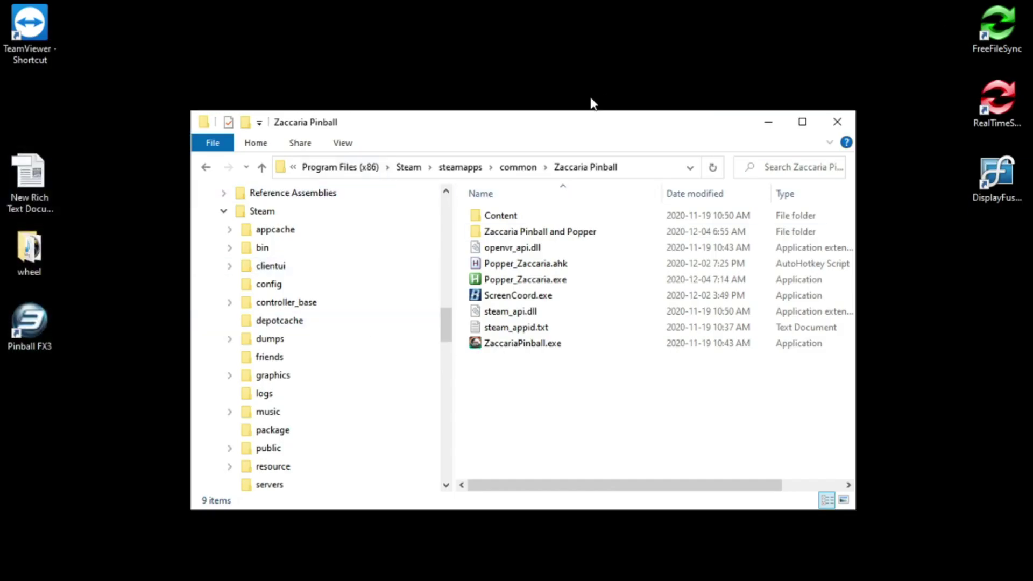
{"action": "left_click_drag", "start_coordinate": [573, 113], "coordinate": [534, 36]}
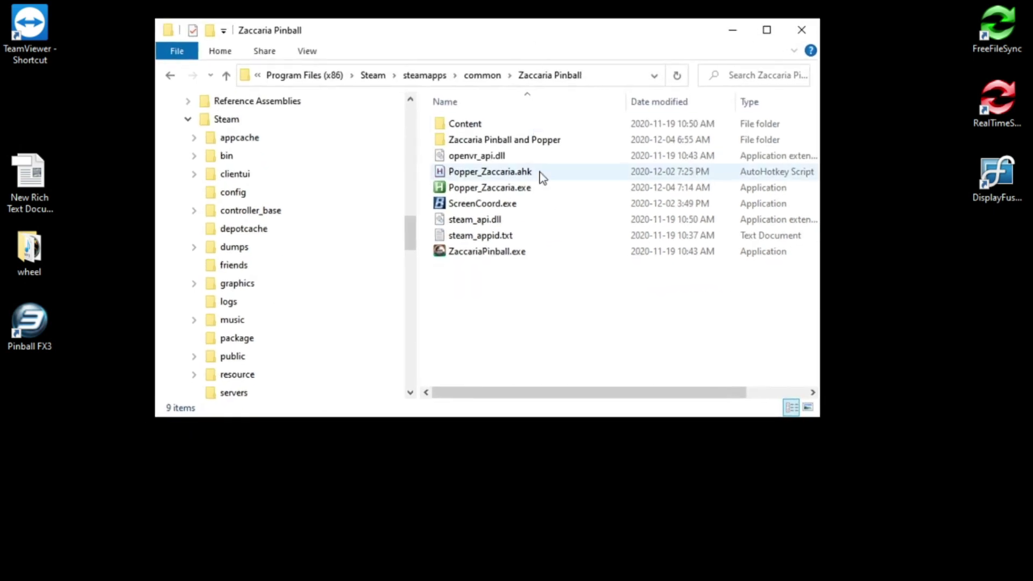
{"action": "double_click", "coordinate": [472, 204]}
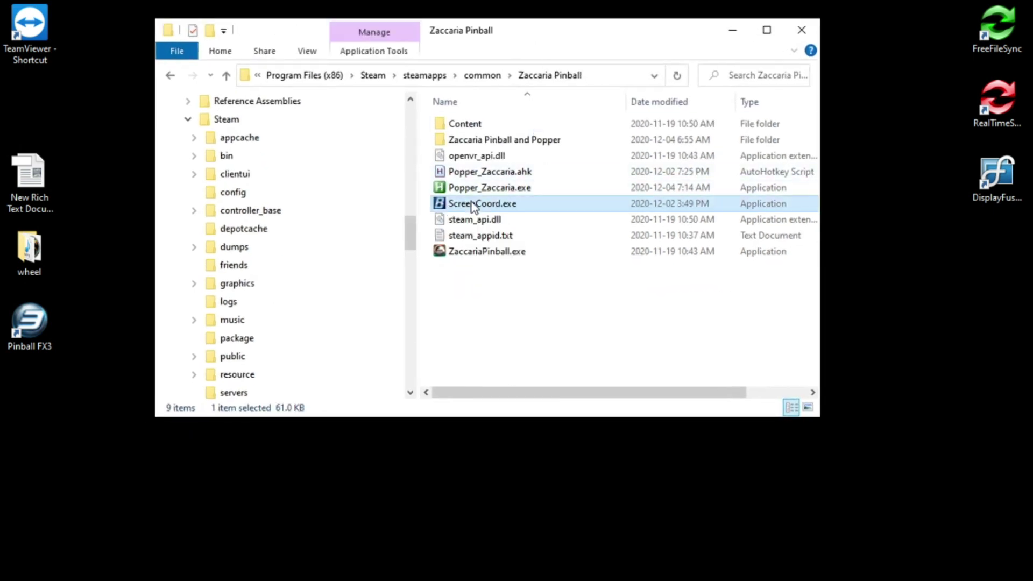
{"action": "left_click", "coordinate": [735, 30]}
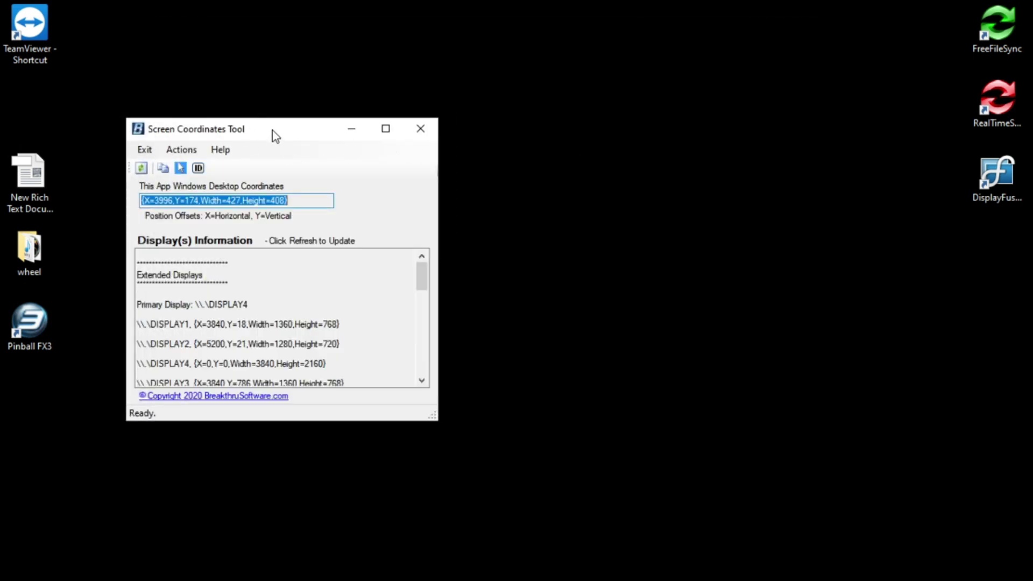
- Reposition the Screen Coordinates Tool window on the desktop to read its X and Y coordinates
{"action": "left_click_drag", "start_coordinate": [272, 131], "coordinate": [277, 126]}
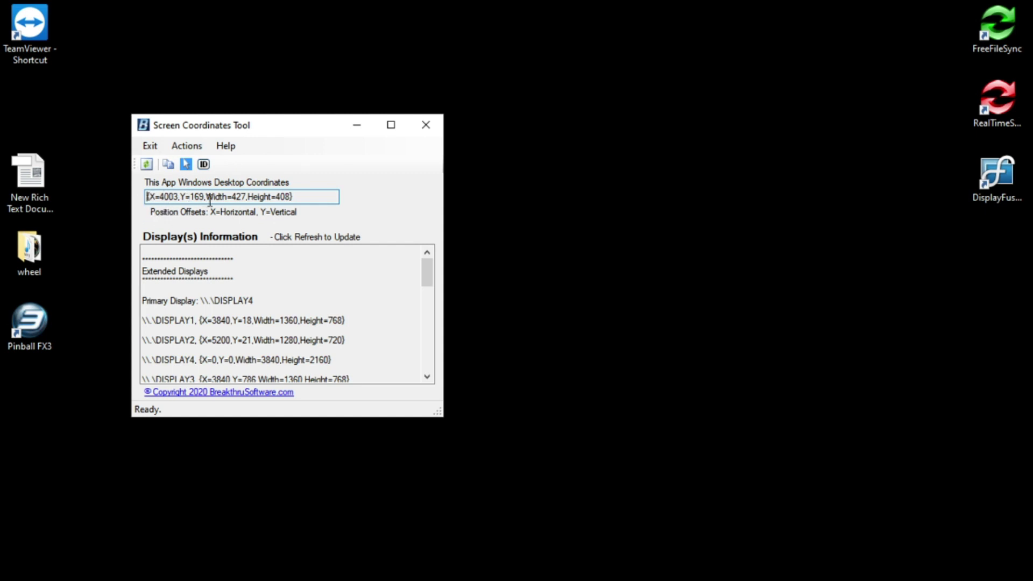
{"action": "left_click_drag", "start_coordinate": [237, 129], "coordinate": [473, 102]}
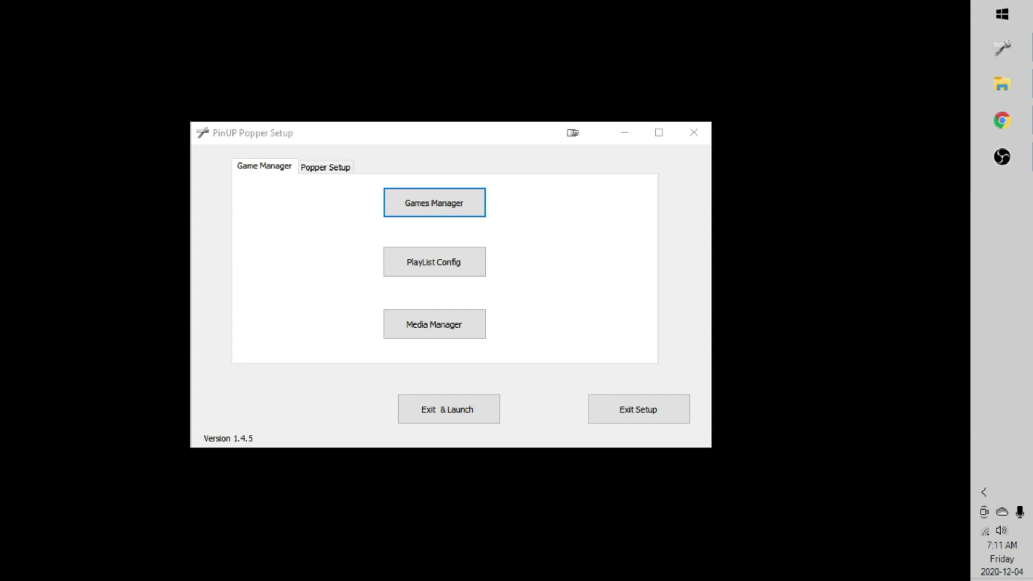
{"action": "left_click_drag", "start_coordinate": [440, 2], "coordinate": [419, 119]}
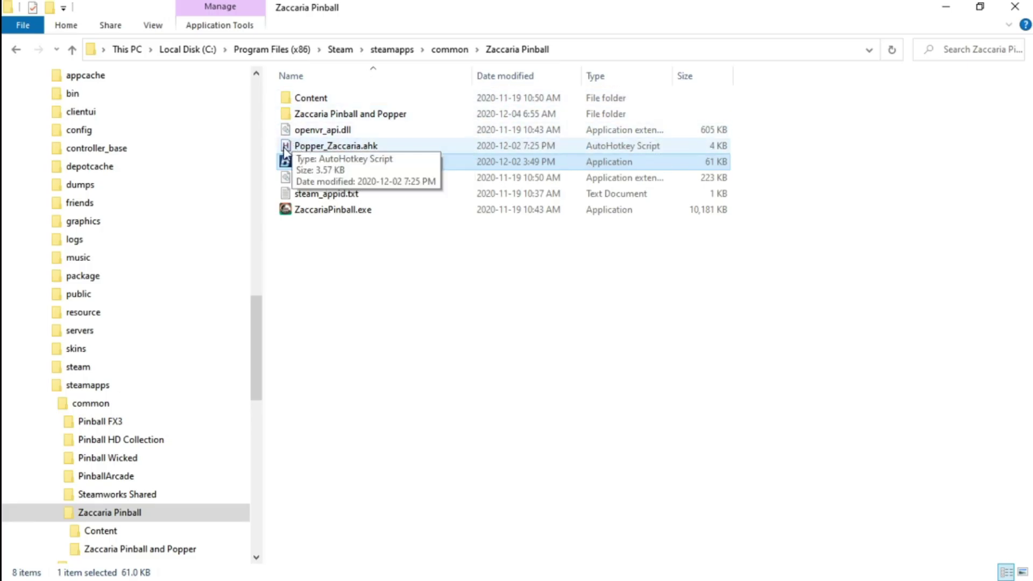
- Open Popper_Zaccaria.ahk from the Zaccaria Pinball folder in Notepad++ and maximize the editor window
{"action": "left_click", "coordinate": [321, 148]}
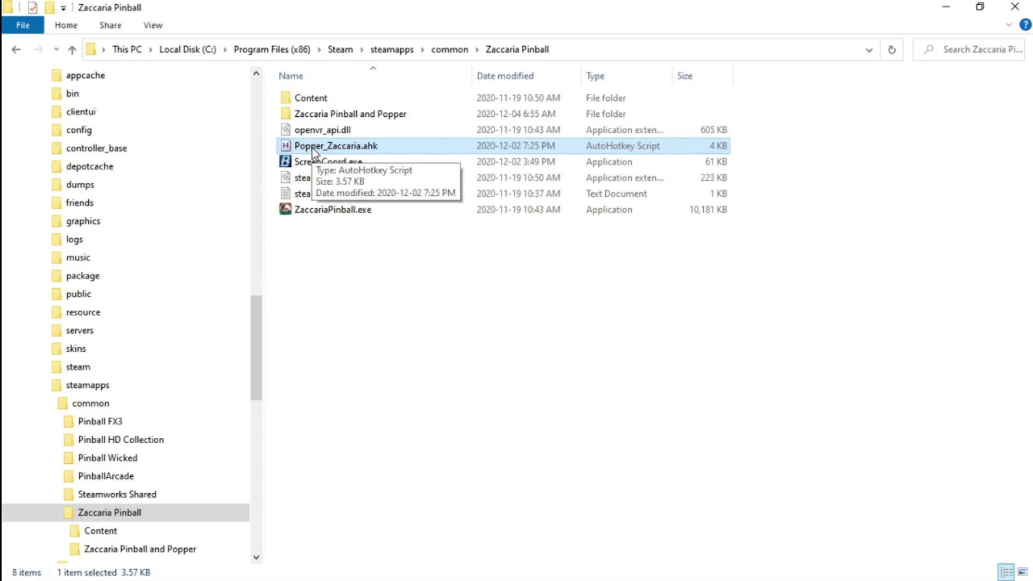
{"action": "right_click", "coordinate": [312, 147]}
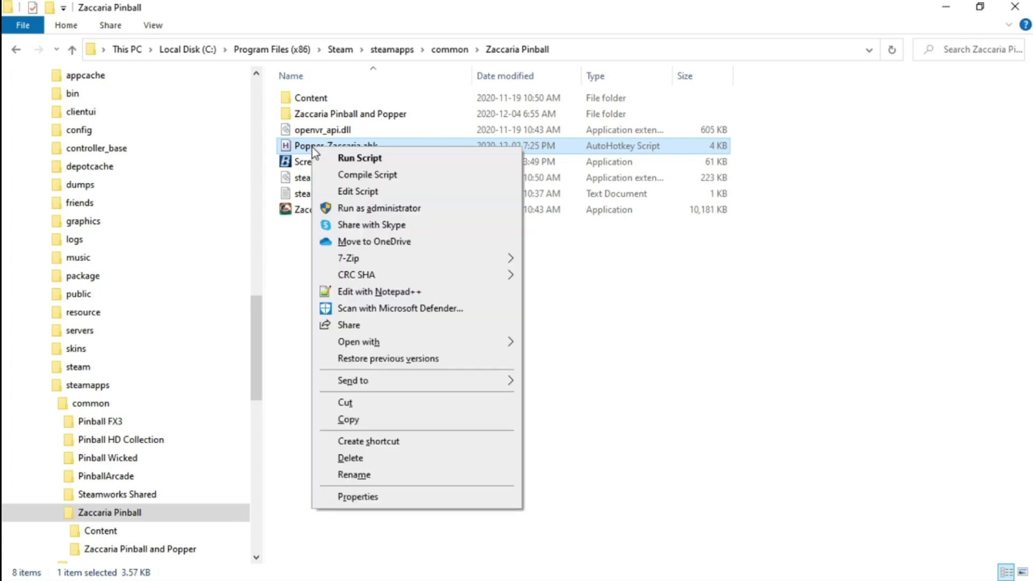
{"action": "left_click", "coordinate": [379, 292]}
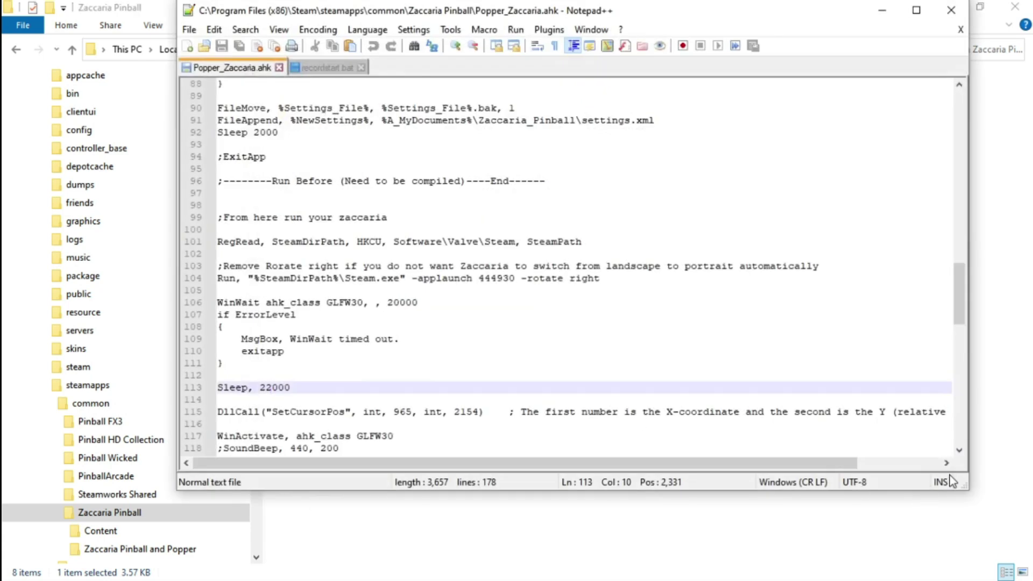
{"action": "left_click", "coordinate": [917, 11]}
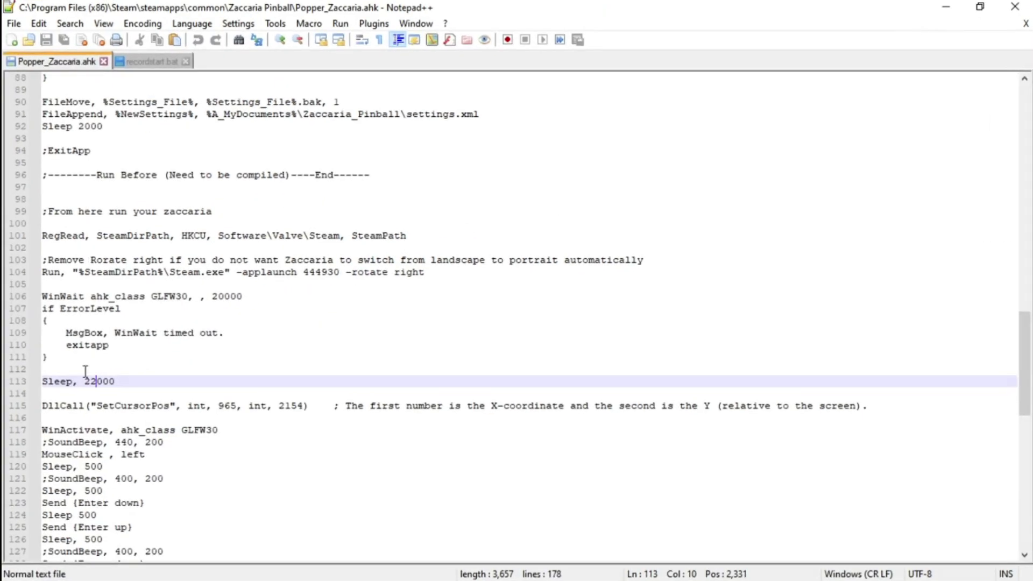
- Examine the SetCursorPos line in the launch script, including its X and Y coordinate values
{"action": "scroll", "coordinate": [148, 389], "scroll_direction": "up", "scroll_amount": 17}
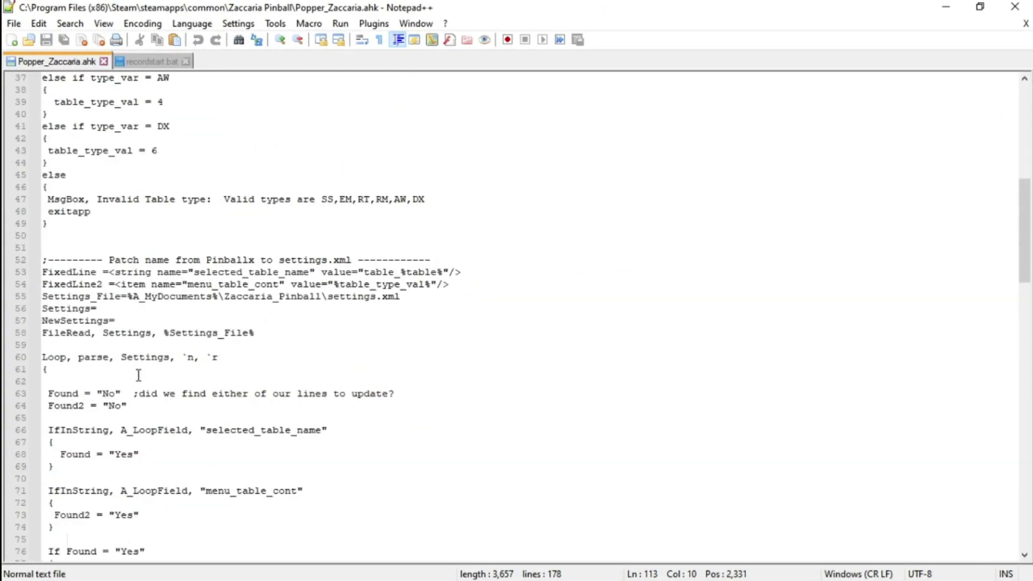
{"action": "scroll", "coordinate": [194, 355], "scroll_direction": "down", "scroll_amount": 14}
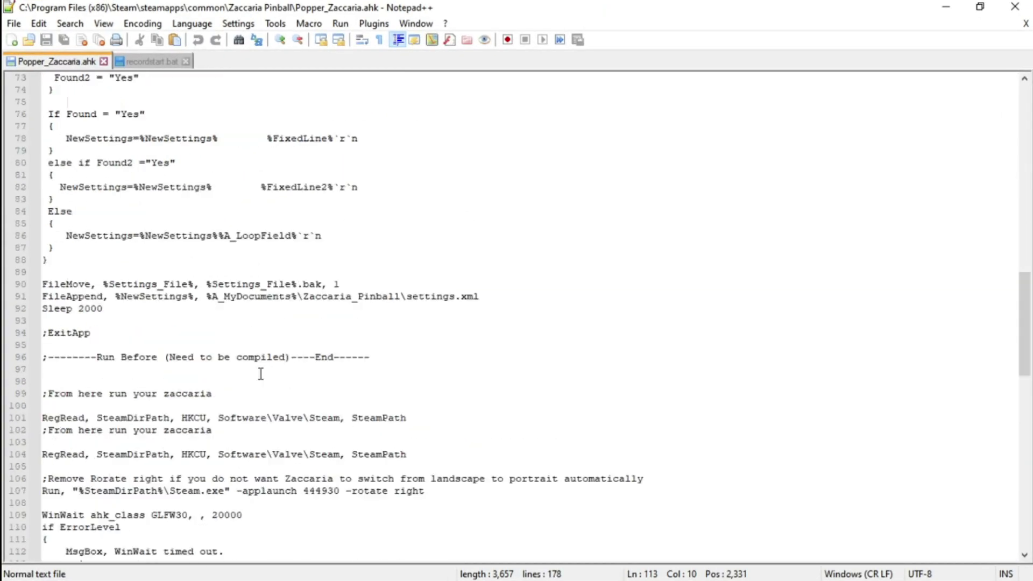
{"action": "scroll", "coordinate": [267, 375], "scroll_direction": "down", "scroll_amount": 5}
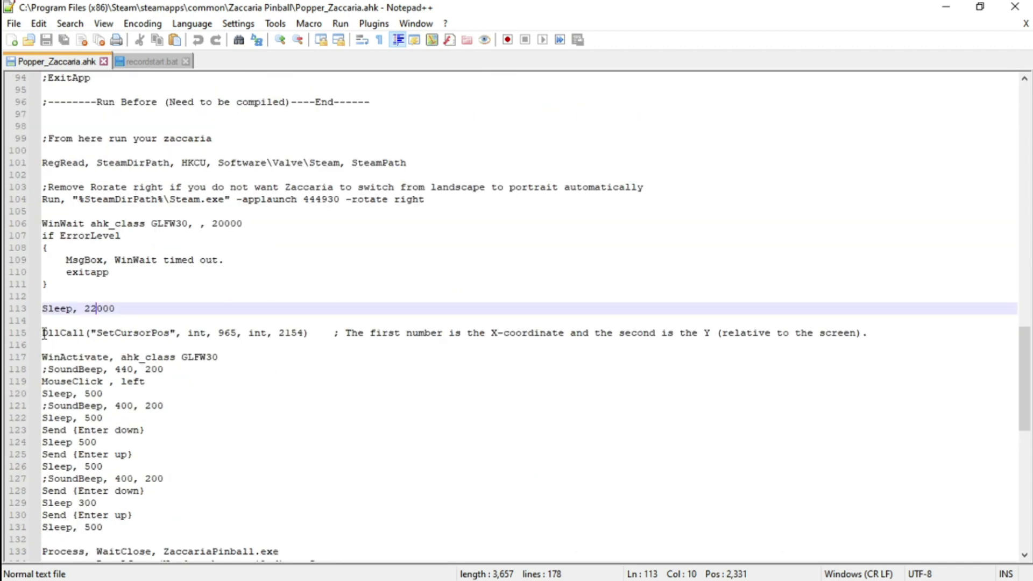
{"action": "left_click_drag", "start_coordinate": [43, 331], "coordinate": [908, 336]}
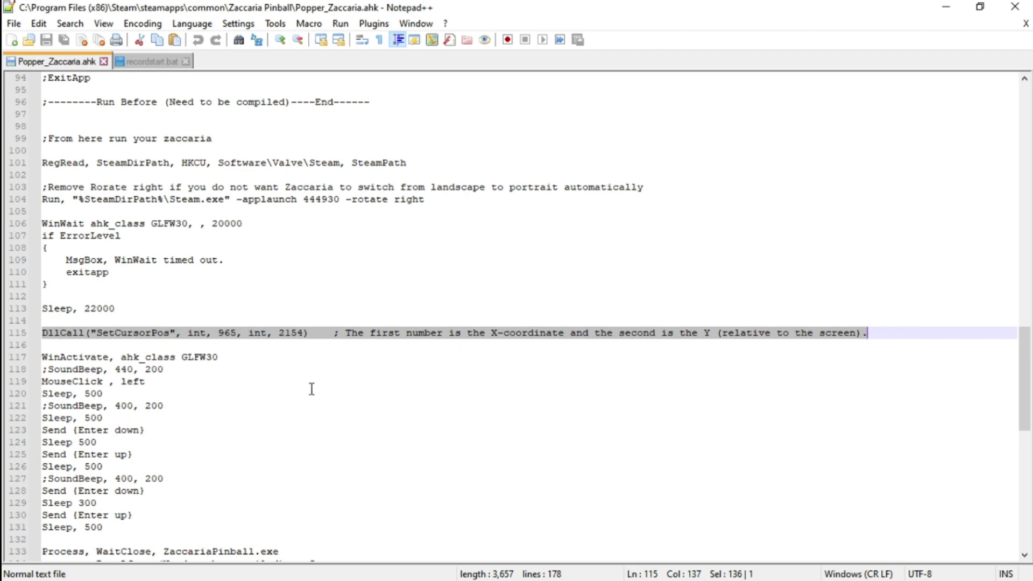
{"action": "left_click", "coordinate": [375, 393]}
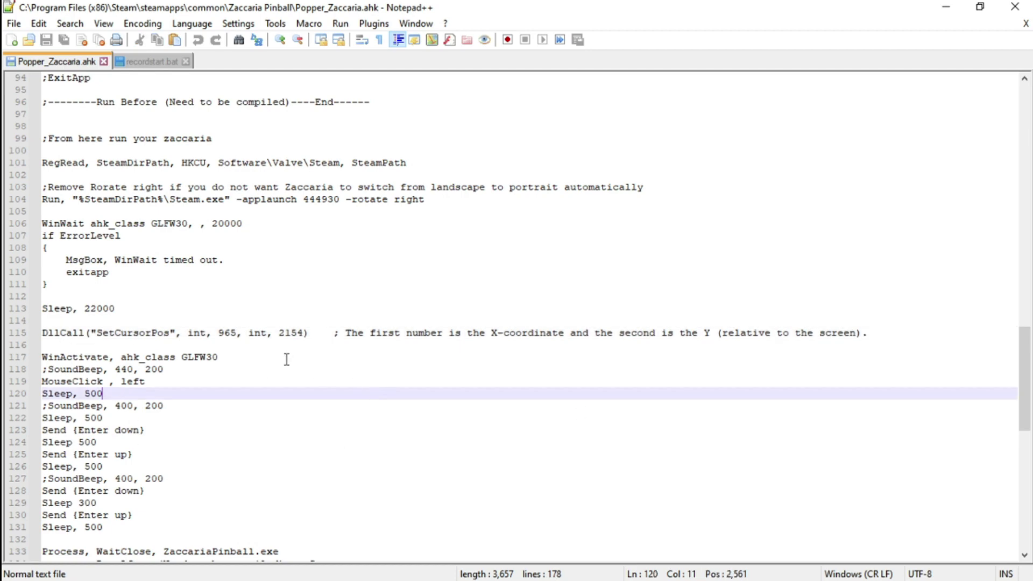
{"action": "left_click", "coordinate": [221, 333]}
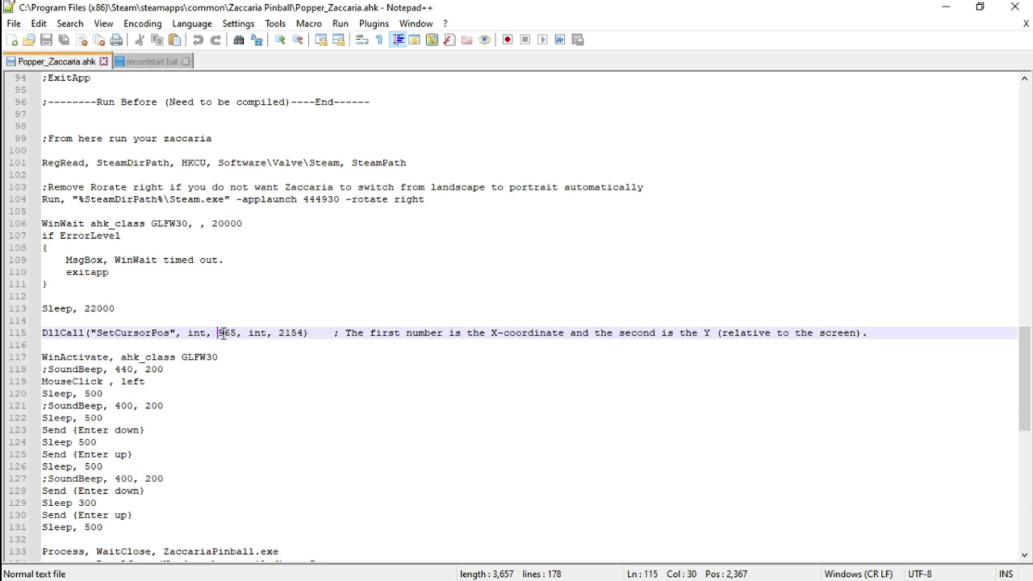
{"action": "left_click_drag", "start_coordinate": [224, 334], "coordinate": [240, 334]}
- Insert the captured coordinates {X=898,Y=2275,Width=427,Height=408} on the empty line below the SetCursorPos call for comparison
{"action": "left_click", "coordinate": [101, 346]}
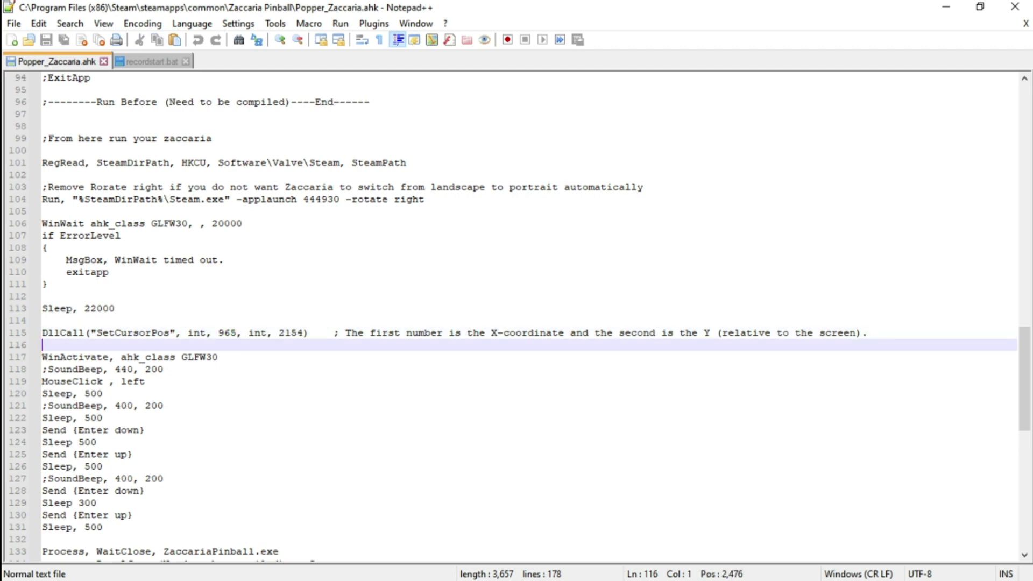
{"action": "type", "text": "{X=898,Y=2275,Width=427,Height=408}"}
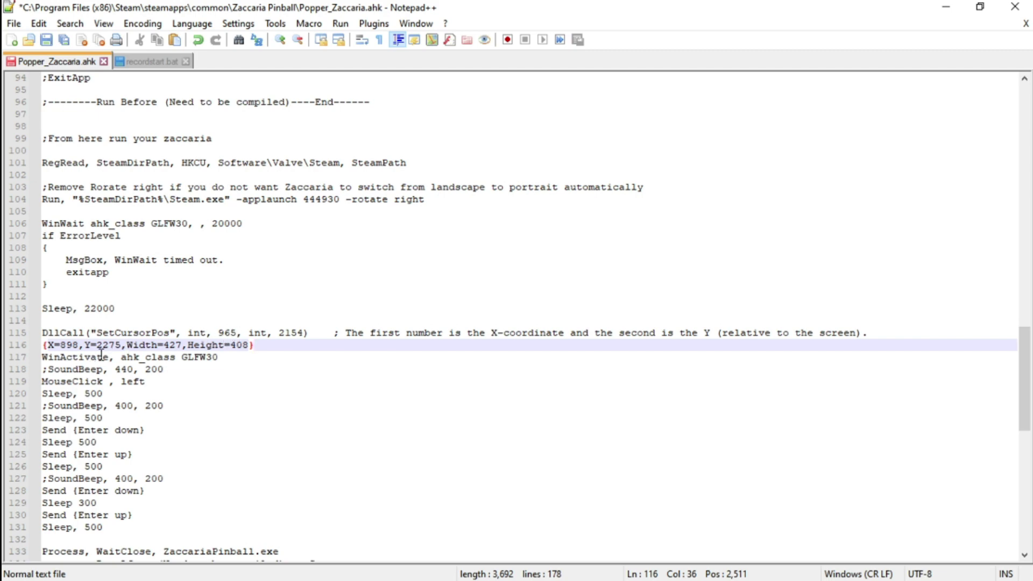
{"action": "left_click", "coordinate": [79, 343]}
{"action": "left_click_drag", "start_coordinate": [79, 343], "coordinate": [110, 334]}
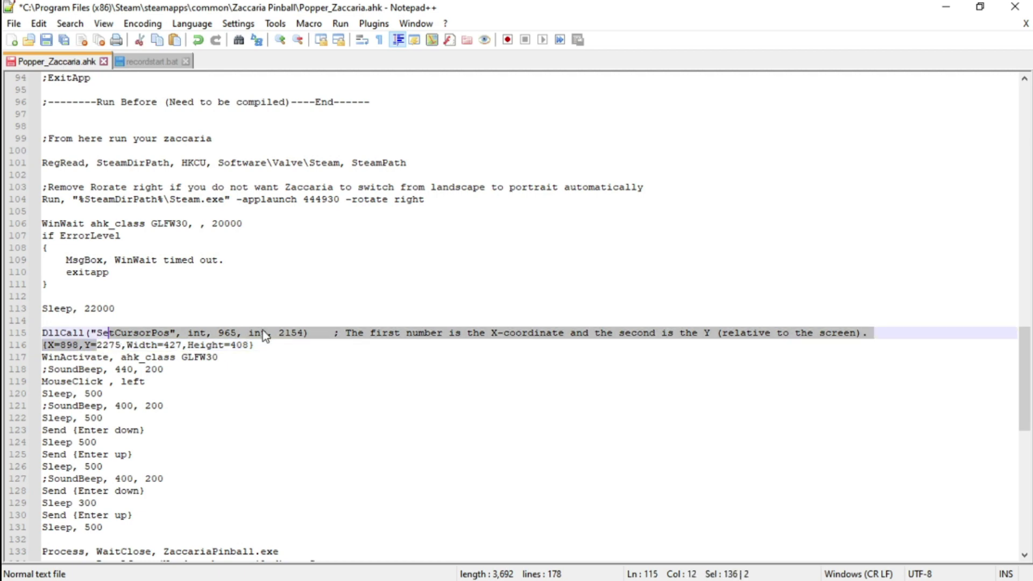
- Delete the inserted coordinates text below the SetCursorPos call
{"action": "left_click", "coordinate": [265, 346]}
{"action": "key", "text": "shift+Right"}
{"action": "key", "text": "shift+Down"}
{"action": "key", "text": "shift+Down"}
{"action": "key", "text": "shift+Down"}
{"action": "key", "text": "shift+Up"}
{"action": "key", "text": "shift+Up"}
{"action": "key", "text": "shift+Up"}
{"action": "key", "text": "shift+Up"}
{"action": "key", "text": "shift+Up"}
{"action": "key", "text": "shift+Down"}
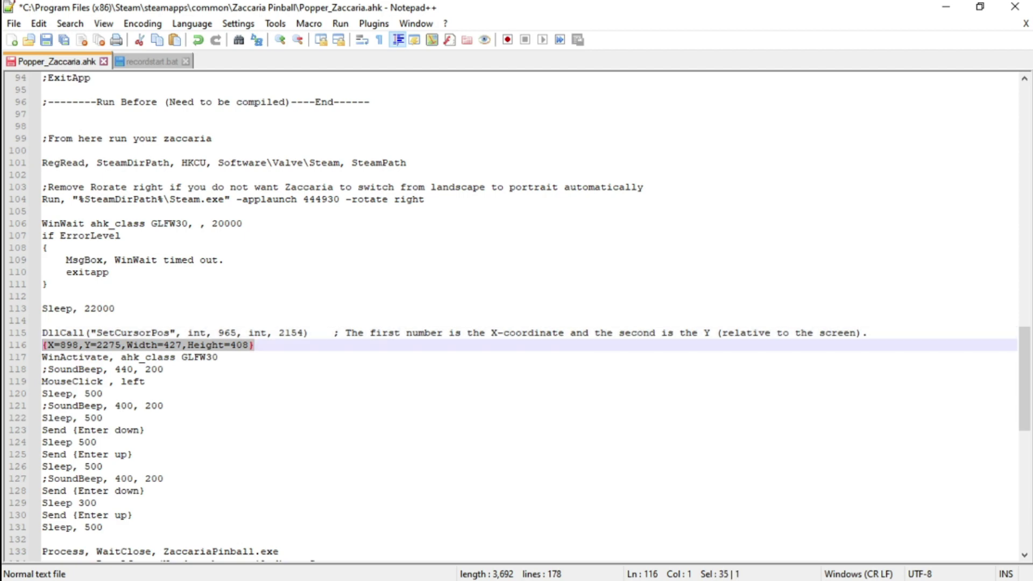
{"action": "key", "text": "Delete"}
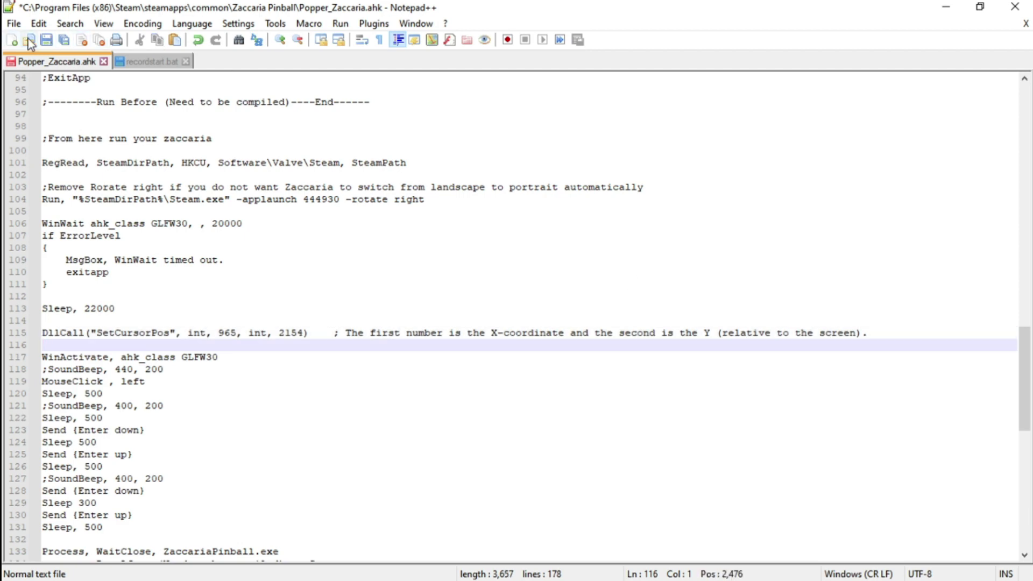
- Leave the editor, compile Popper_Zaccaria.ahk into an executable and select the resulting Popper_Zaccaria.exe
{"action": "left_click", "coordinate": [1022, 10]}
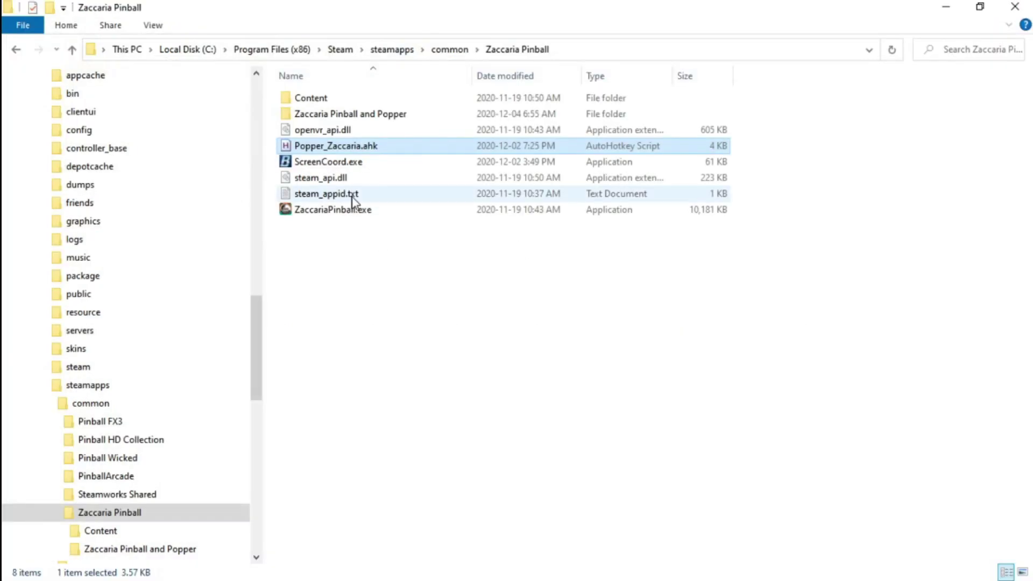
{"action": "right_click", "coordinate": [304, 147]}
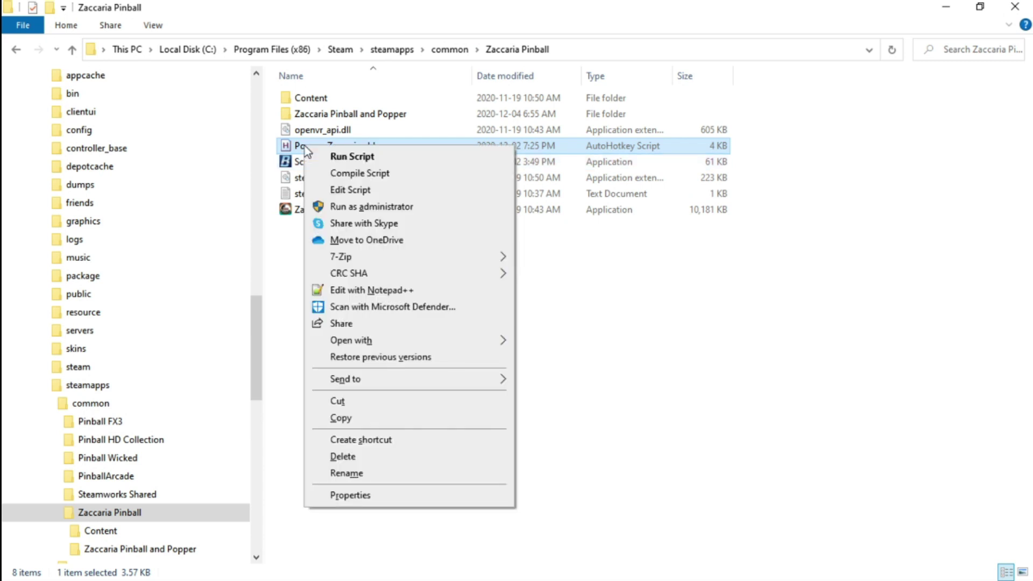
{"action": "left_click", "coordinate": [381, 179]}
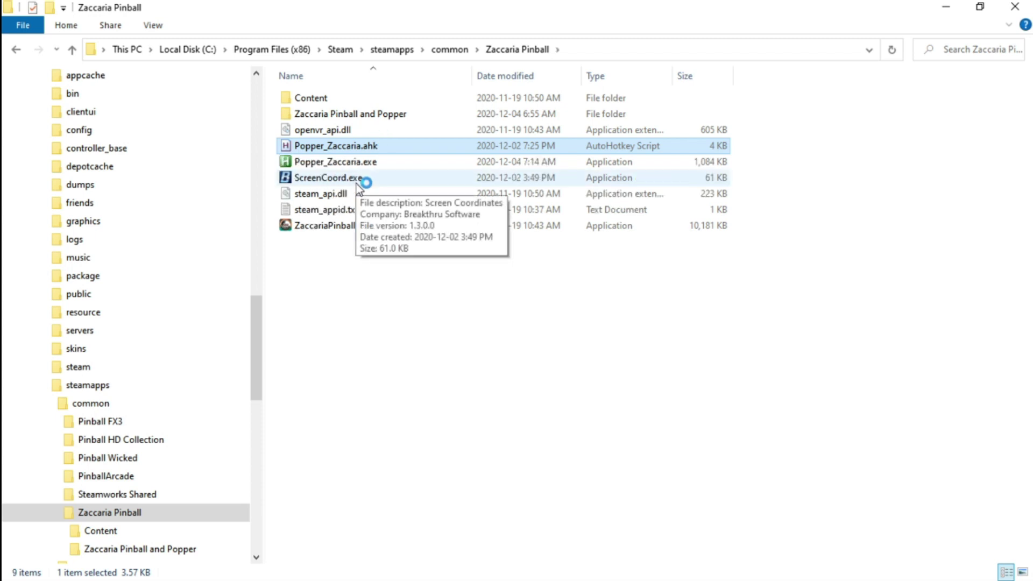
{"action": "left_click", "coordinate": [326, 162]}
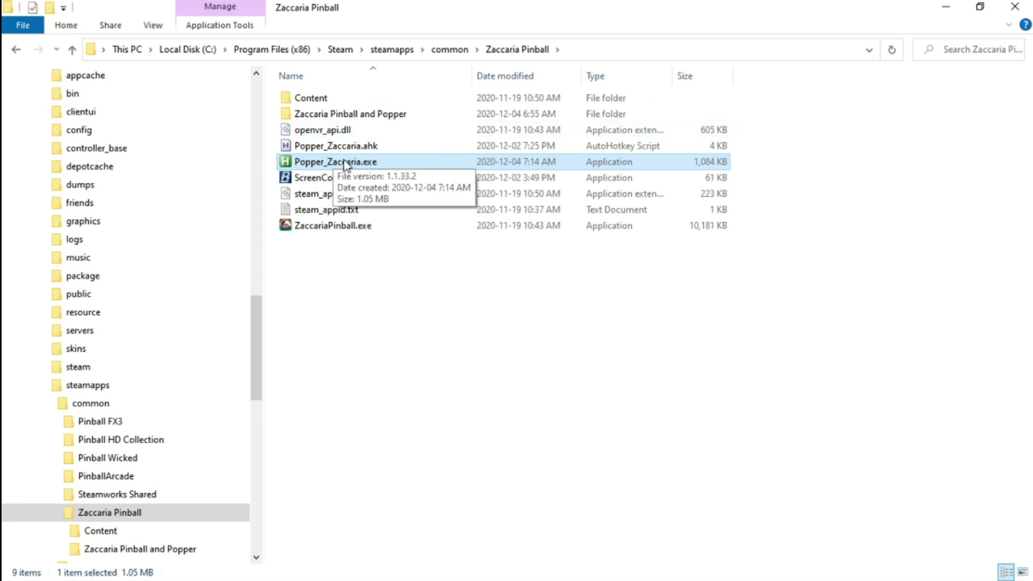
- Reopen Popper_Zaccaria.ahk in Notepad++, examine the Sleep delay before the SetCursorPos call, and close the editor
{"action": "right_click", "coordinate": [348, 149]}
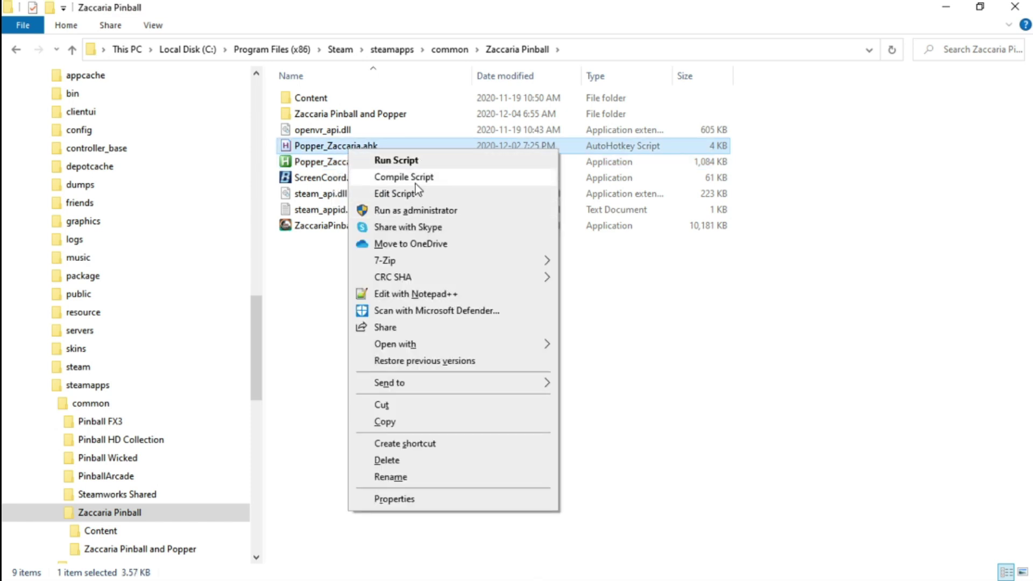
{"action": "left_click", "coordinate": [399, 295]}
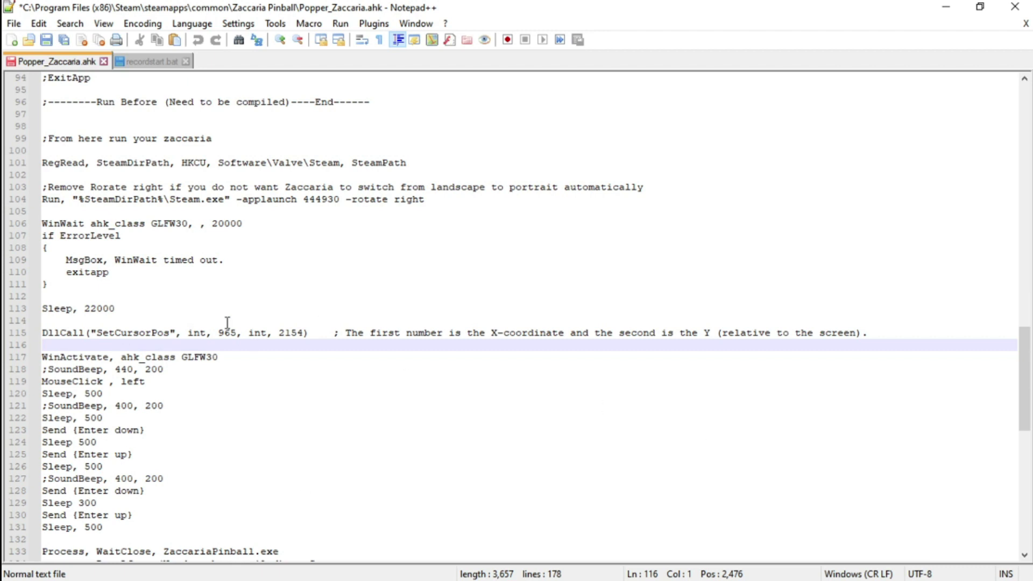
{"action": "left_click_drag", "start_coordinate": [85, 308], "coordinate": [120, 309]}
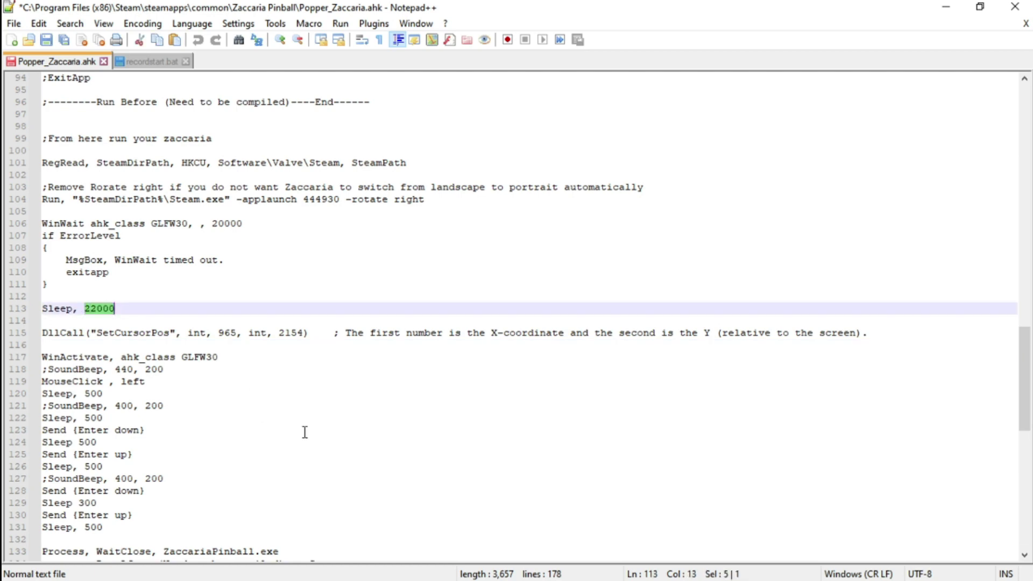
{"action": "scroll", "coordinate": [305, 432], "scroll_direction": "down", "scroll_amount": 1}
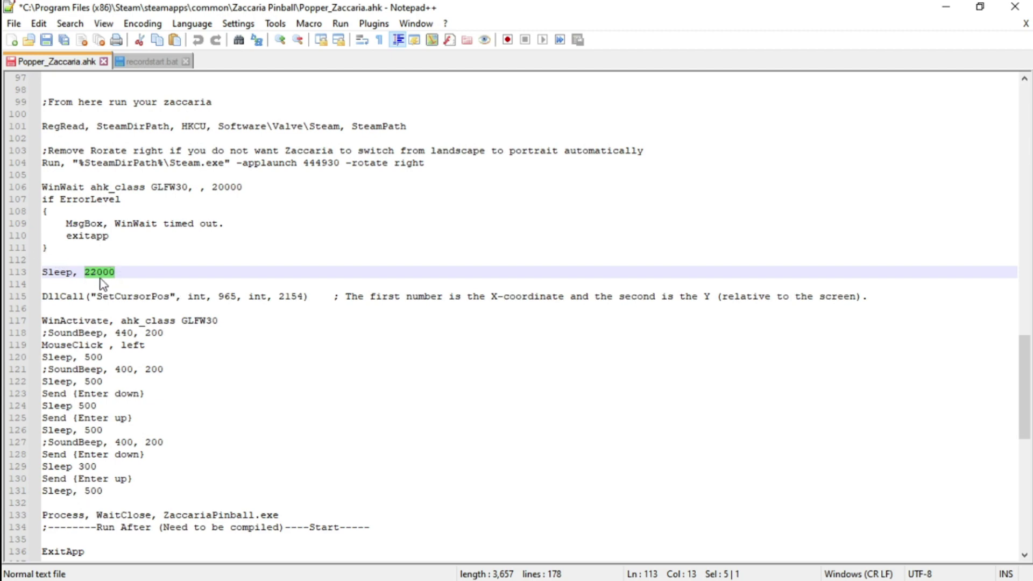
{"action": "left_click", "coordinate": [143, 272]}
{"action": "left_click_drag", "start_coordinate": [127, 274], "coordinate": [6, 260]}
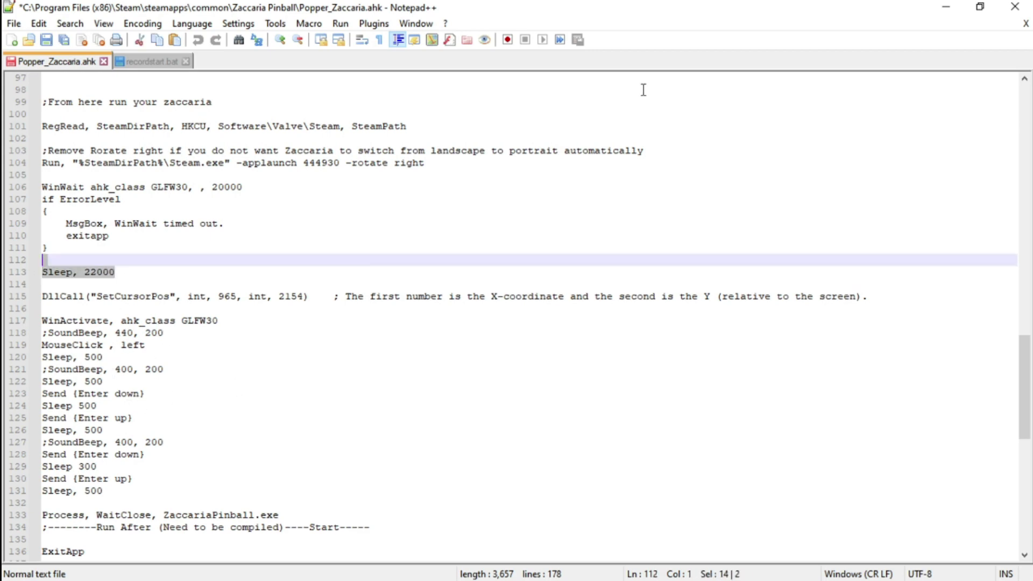
{"action": "left_click", "coordinate": [1016, 7]}
- Switch to the browser and copy the two-line start script from step 6 of the Setup Zaccaria wiki page
{"action": "key", "text": "alt+Tab"}
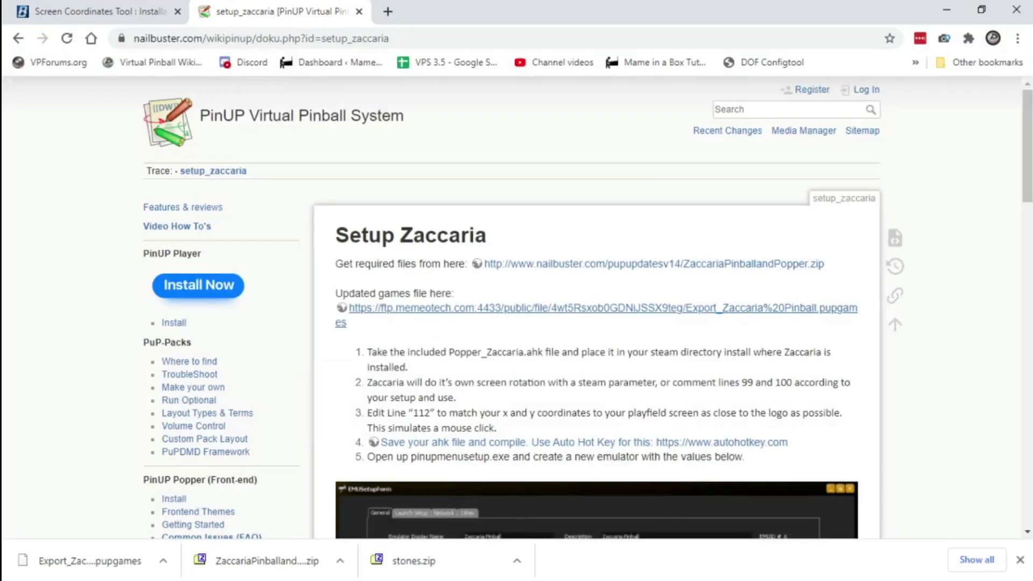
{"action": "scroll", "coordinate": [624, 377], "scroll_direction": "down", "scroll_amount": 10}
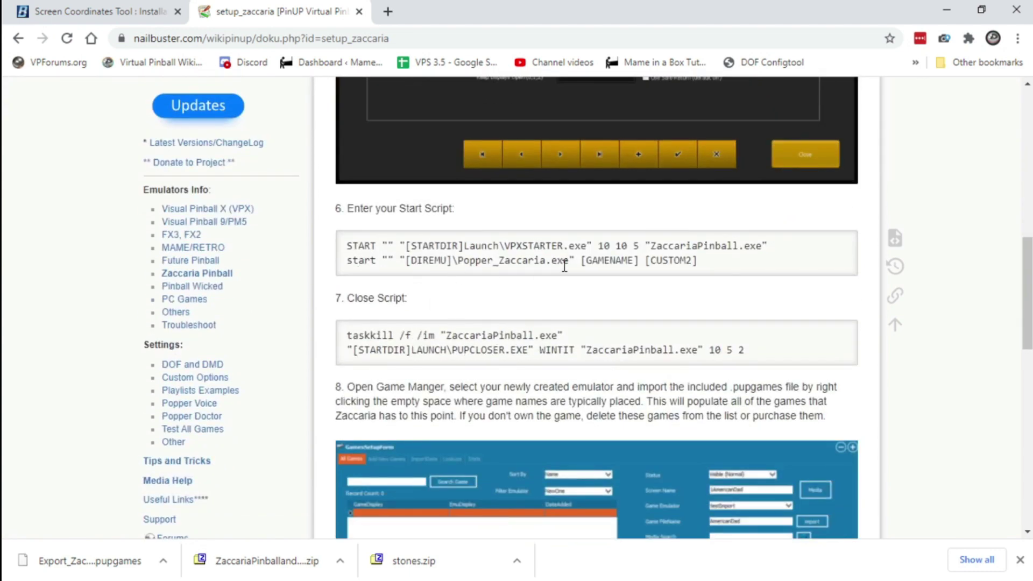
{"action": "left_click_drag", "start_coordinate": [705, 262], "coordinate": [342, 253]}
{"action": "right_click", "coordinate": [408, 252]}
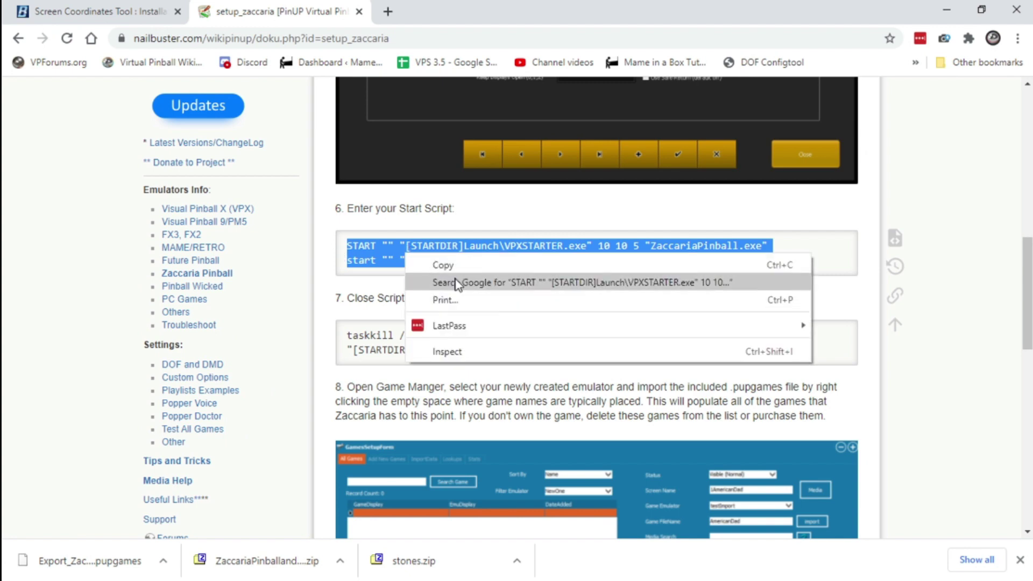
{"action": "left_click", "coordinate": [438, 265]}
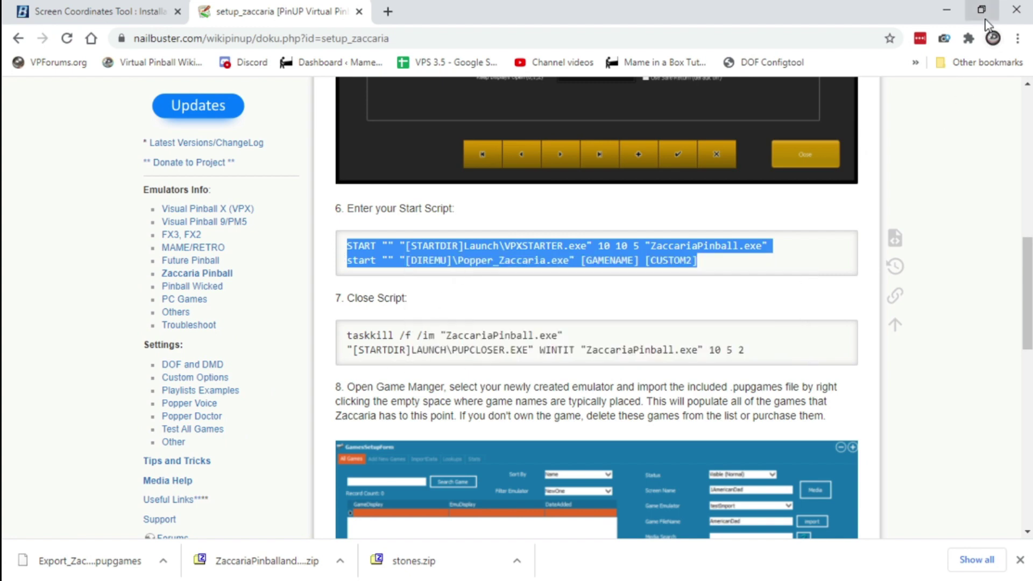
- Minimize the browser, open the emulator settings in PinUP Popper Setup and go to the Zaccaria2 emulator record
{"action": "left_click", "coordinate": [947, 7]}
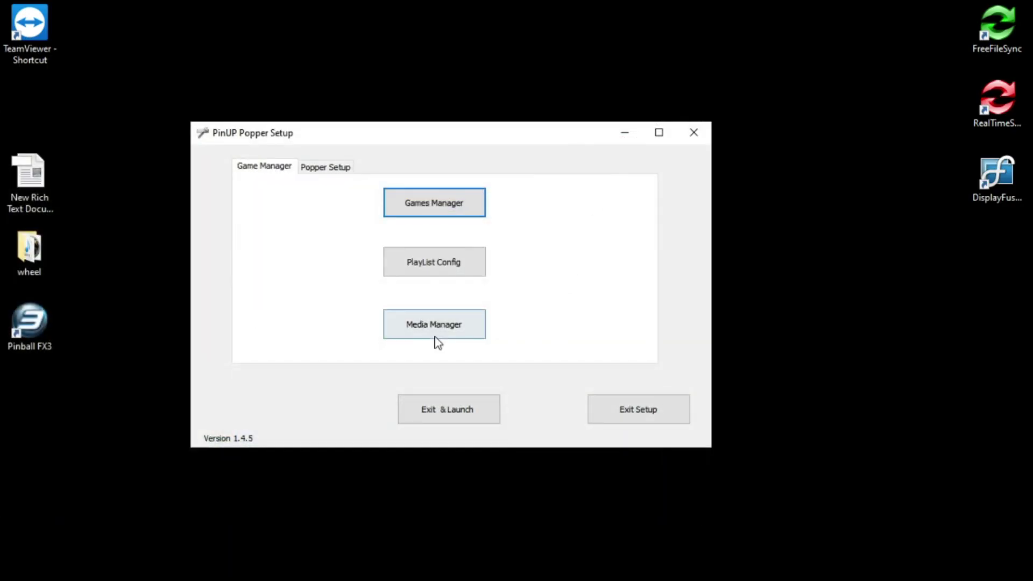
{"action": "left_click", "coordinate": [309, 168]}
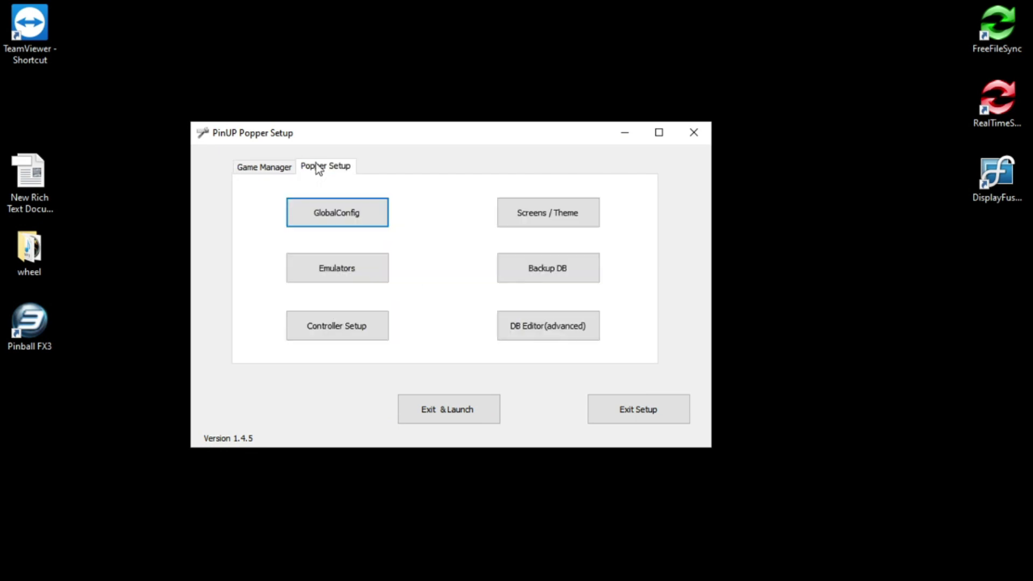
{"action": "left_click", "coordinate": [337, 275]}
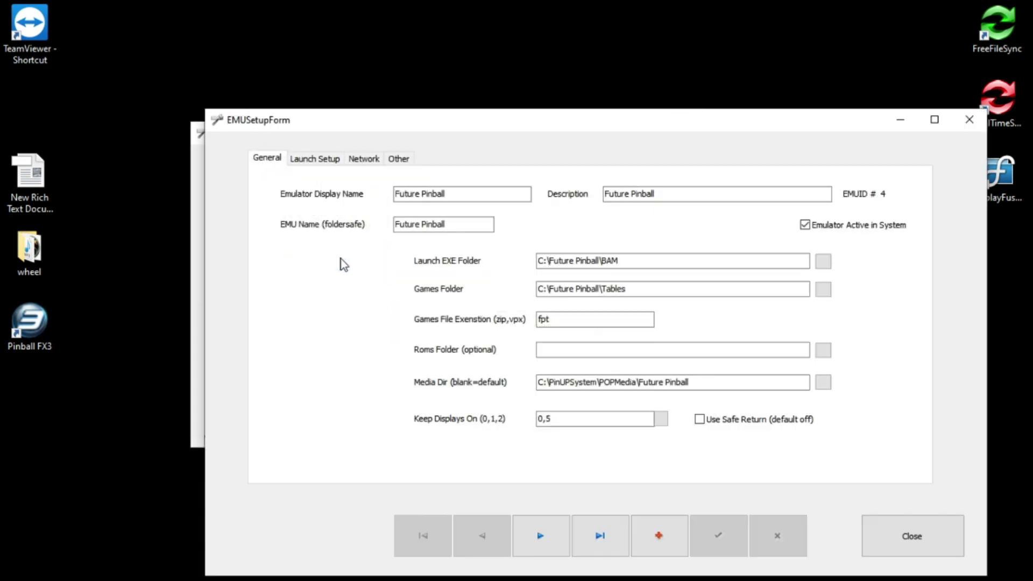
{"action": "left_click", "coordinate": [609, 546]}
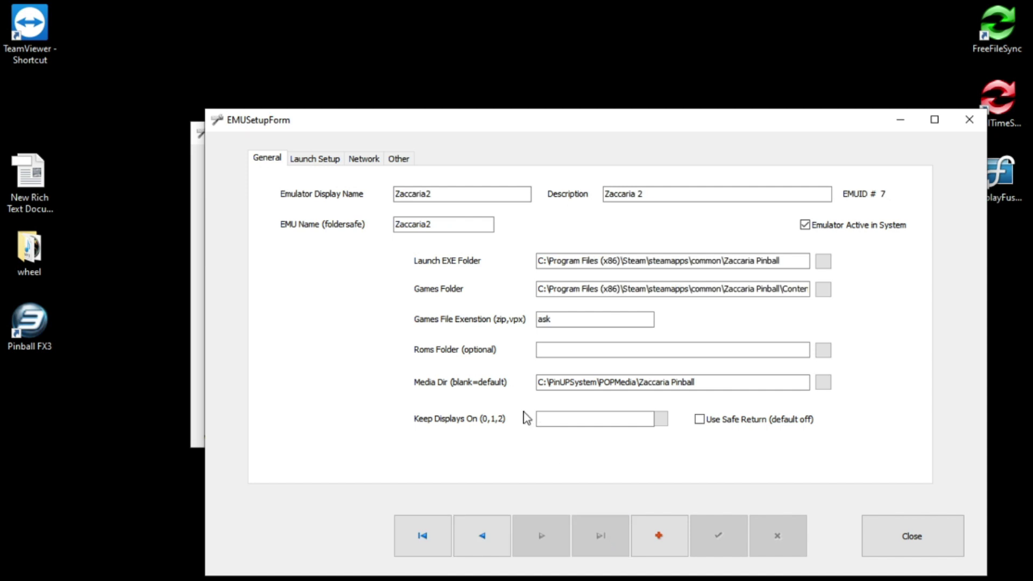
{"action": "left_click_drag", "start_coordinate": [323, 119], "coordinate": [246, 24]}
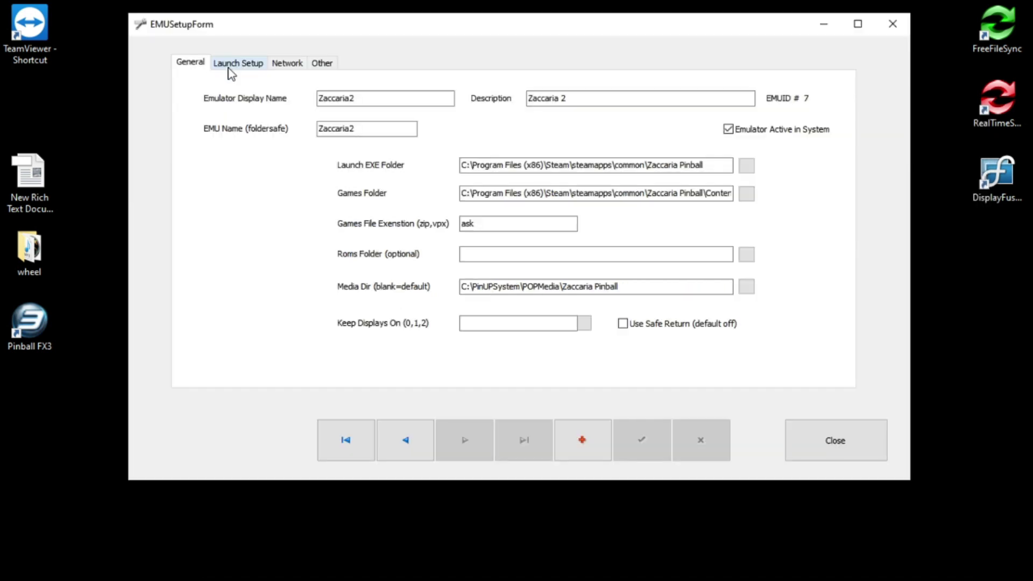
- Paste the copied two-line start script, which runs VPXSTARTER.exe and Popper_Zaccaria.exe, into the Zaccaria2 emulator's launch script
{"action": "left_click", "coordinate": [240, 66]}
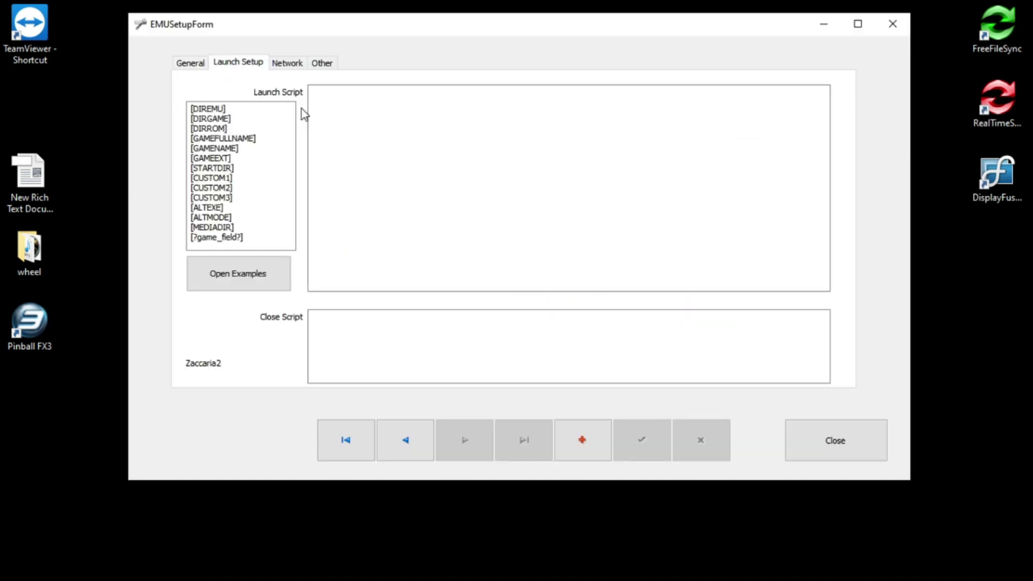
{"action": "right_click", "coordinate": [332, 112]}
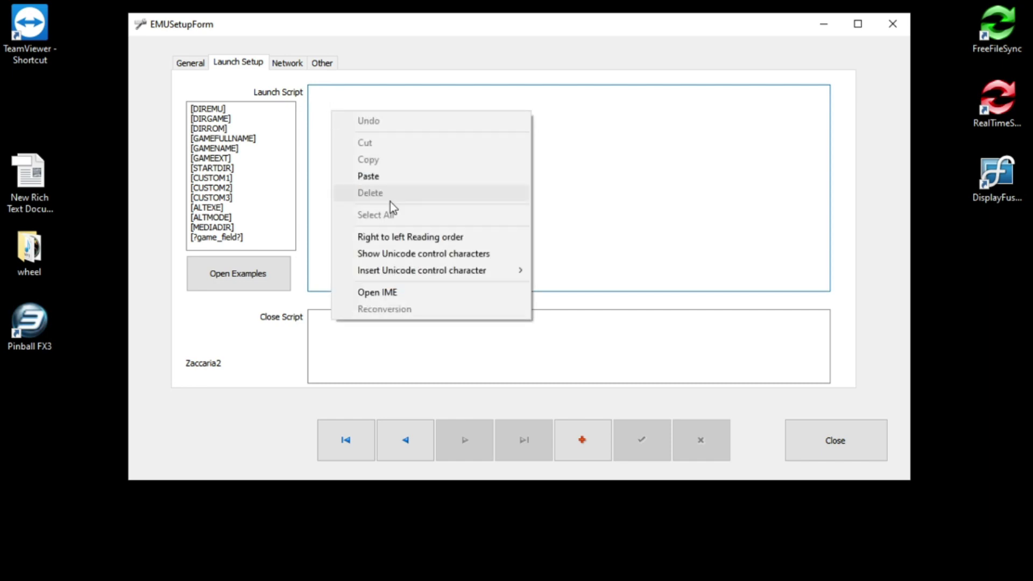
{"action": "left_click", "coordinate": [398, 177]}
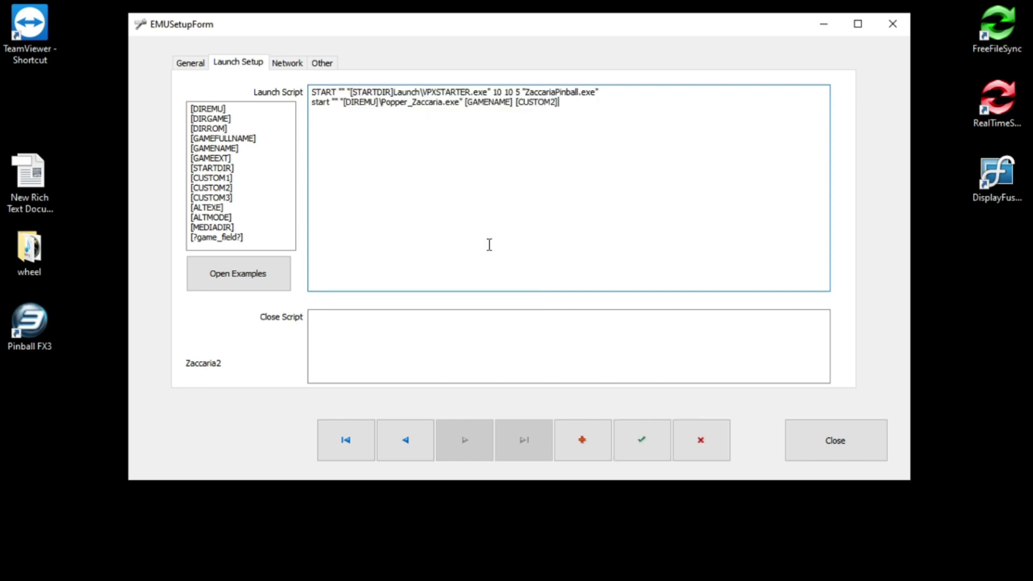
- Paste the taskkill and PUPCLOSER.EXE lines for ZaccariaPinball.exe into Zaccaria2's close script, then save the record and leave the emulator settings
{"action": "left_click", "coordinate": [552, 345]}
{"action": "key", "text": "ctrl+v"}
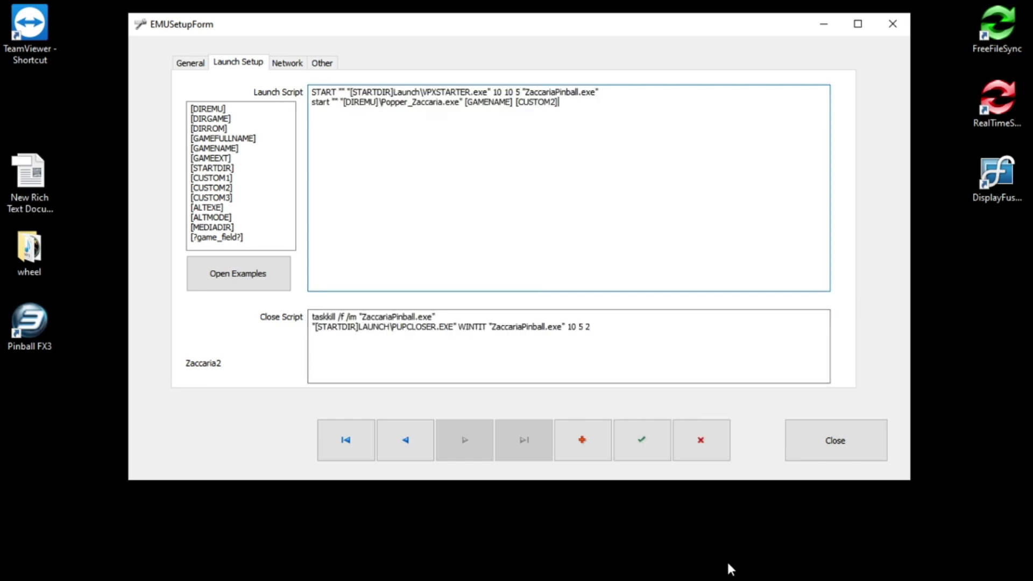
{"action": "left_click", "coordinate": [638, 447]}
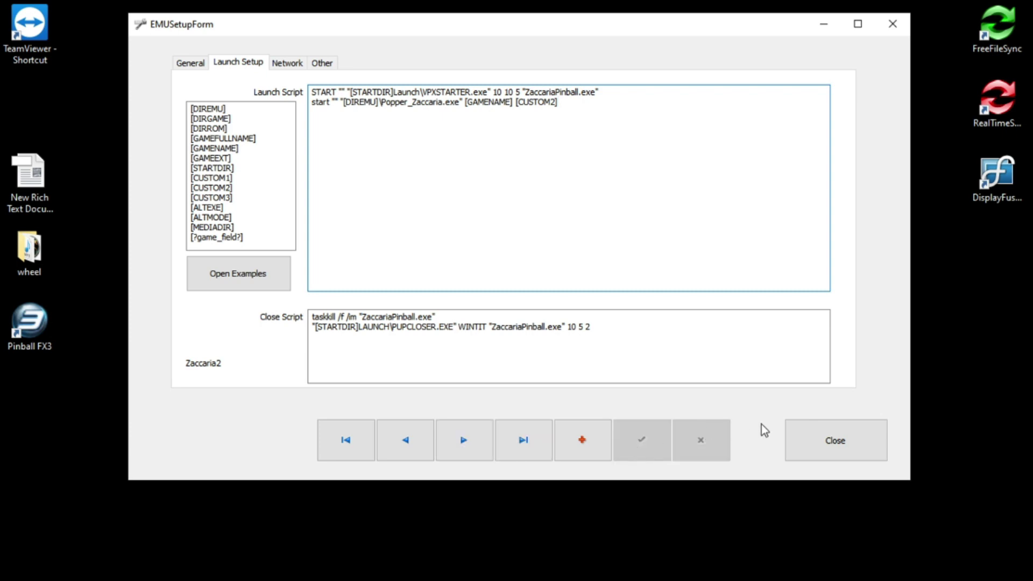
{"action": "left_click", "coordinate": [812, 446]}
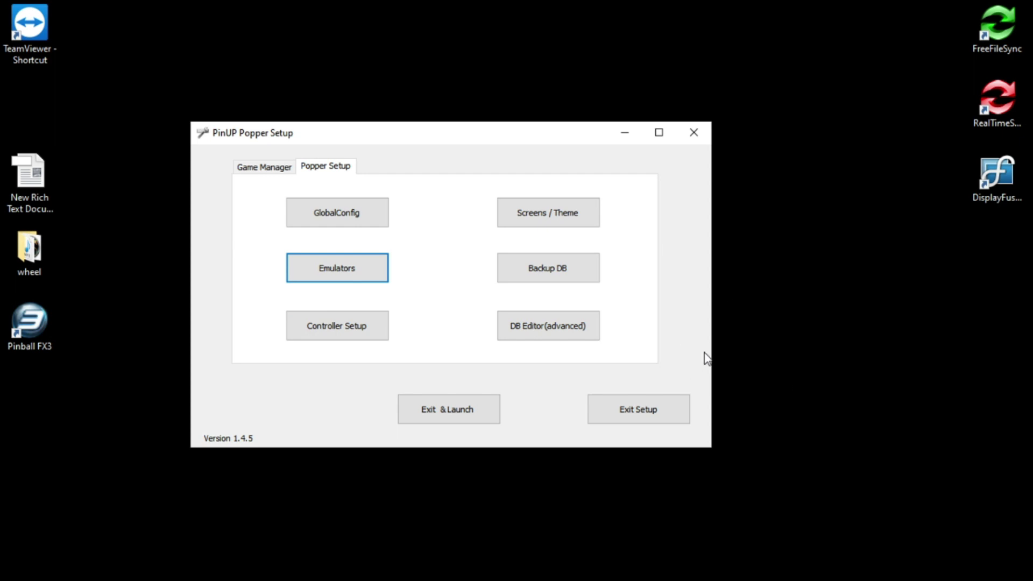
{"action": "left_click_drag", "start_coordinate": [469, 130], "coordinate": [512, 278]}
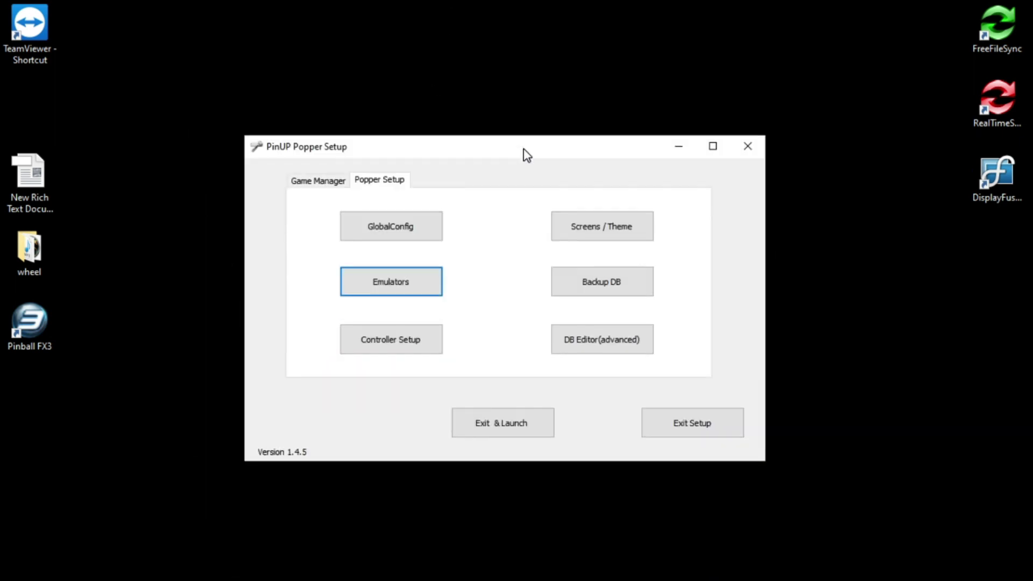
{"action": "left_click_drag", "start_coordinate": [527, 155], "coordinate": [526, 104]}
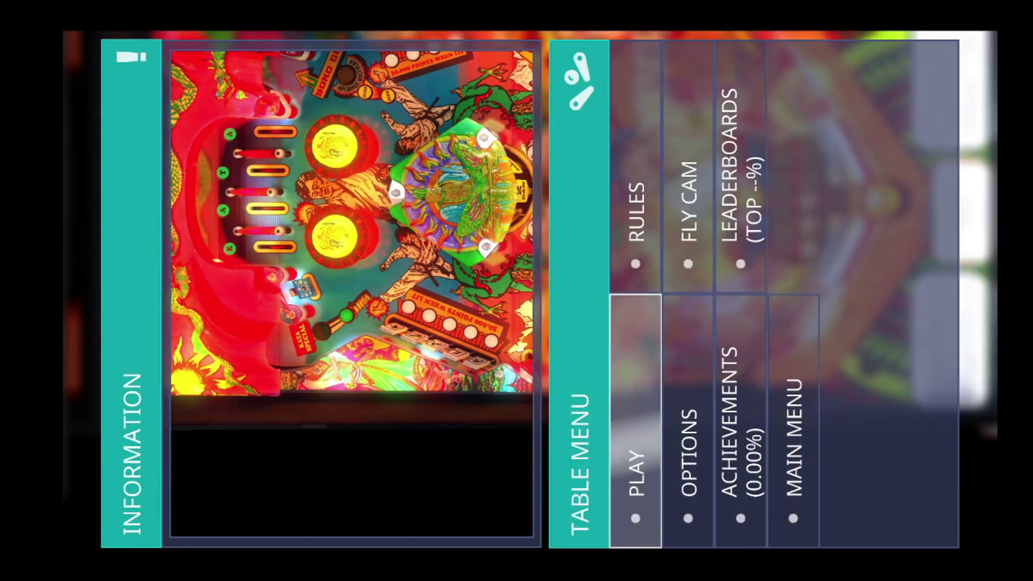
- Start playing the loaded Zaccaria pinball table from its table menu
{"action": "key", "text": "Return"}
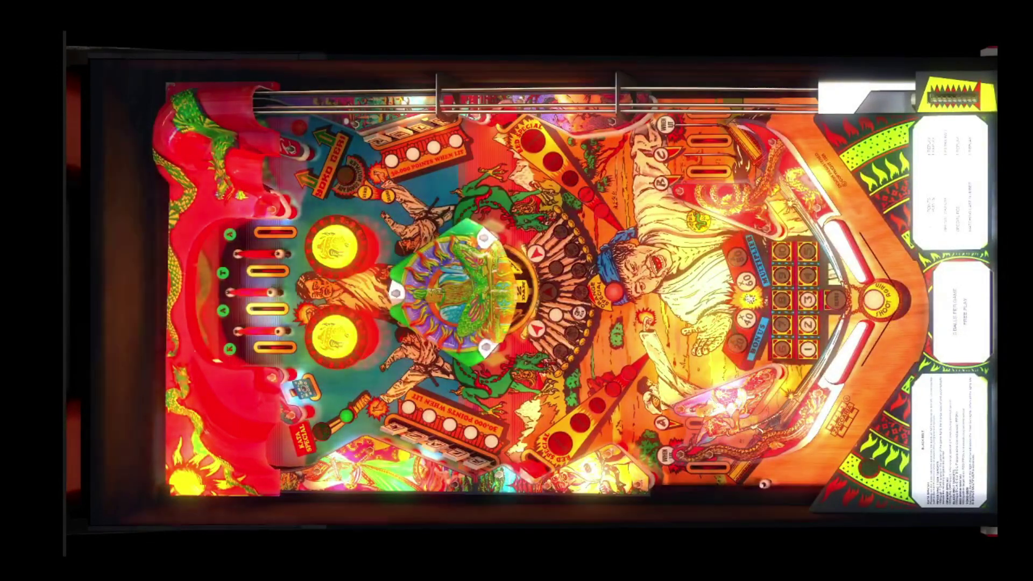